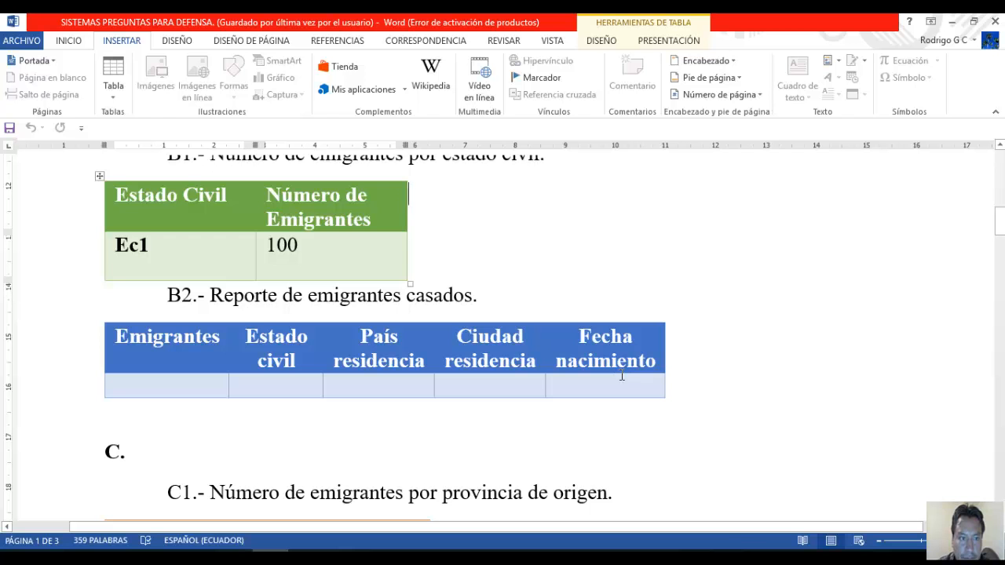
Switch from the Word questions document to the POWER PIVOT workbook in Excel and open its Power Pivot data model
{"action": "scroll", "coordinate": [622, 376], "scroll_direction": "up", "scroll_amount": 1}
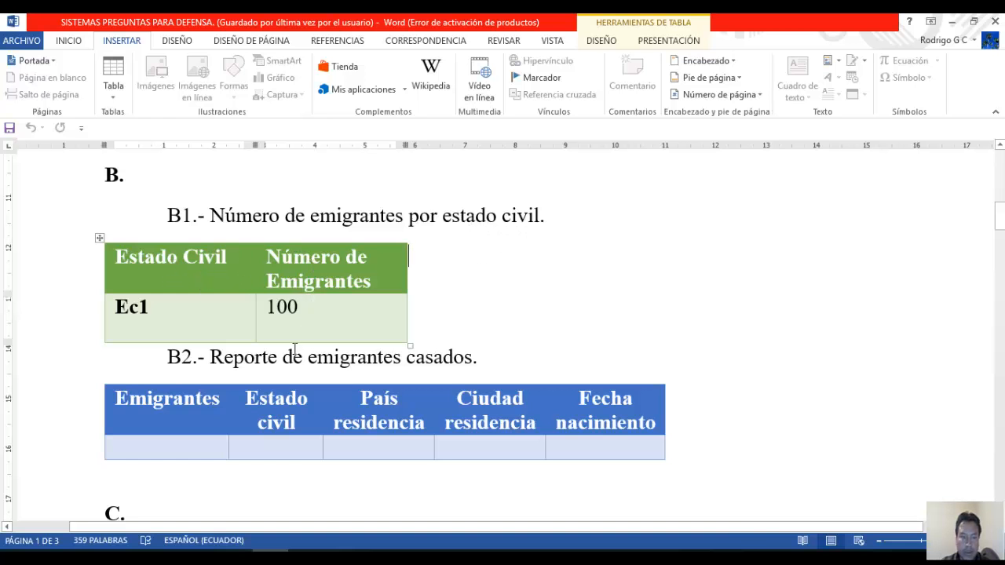
{"action": "left_click", "coordinate": [233, 559]}
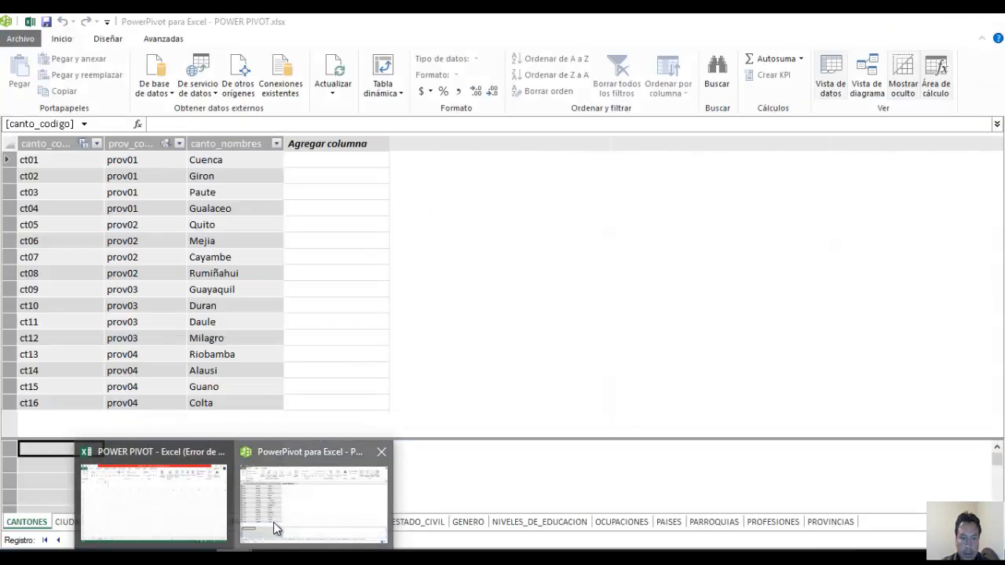
{"action": "left_click", "coordinate": [273, 522]}
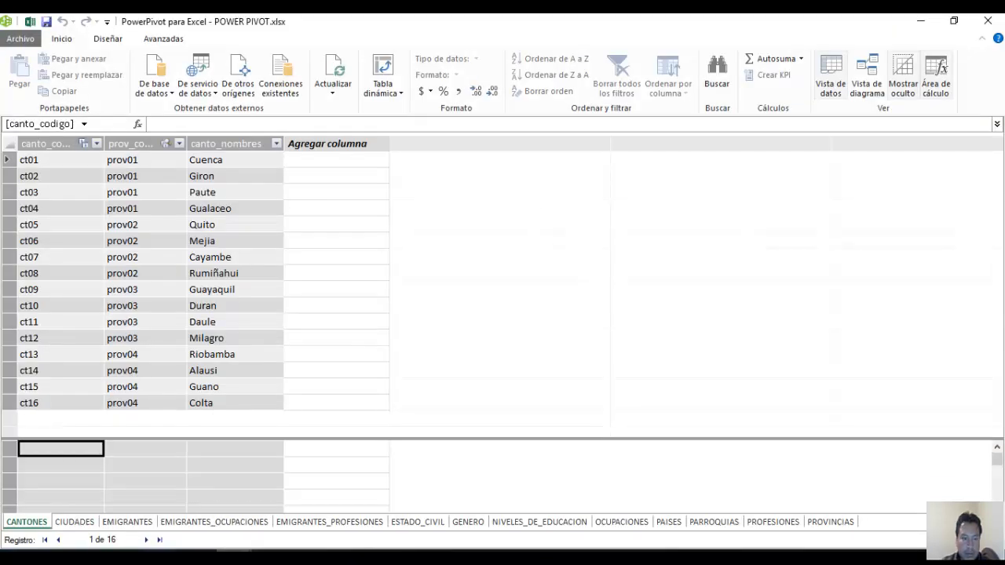
{"action": "mouse_move", "coordinate": [234, 559]}
{"action": "left_click", "coordinate": [180, 521]}
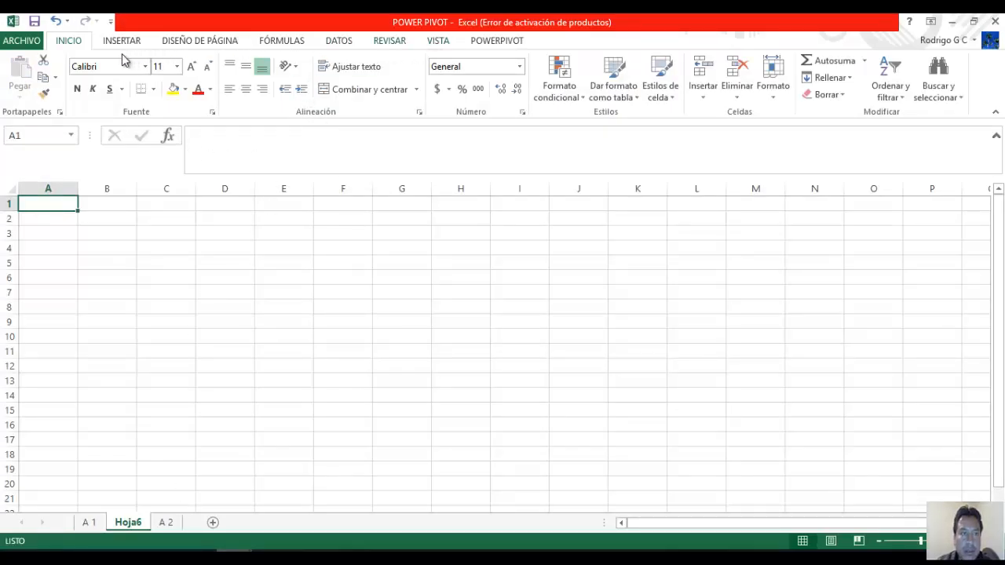
{"action": "left_click", "coordinate": [494, 42]}
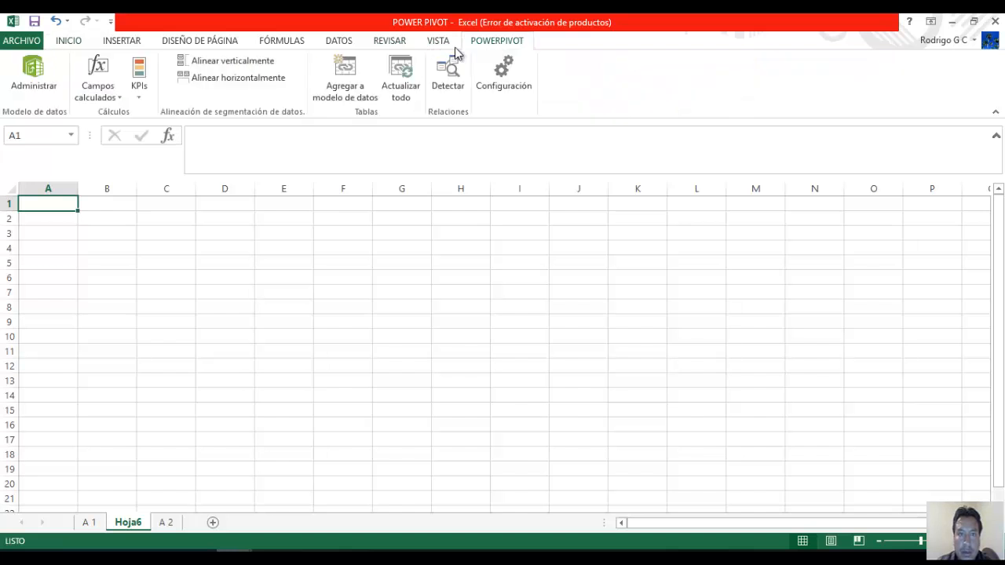
{"action": "left_click", "coordinate": [44, 76]}
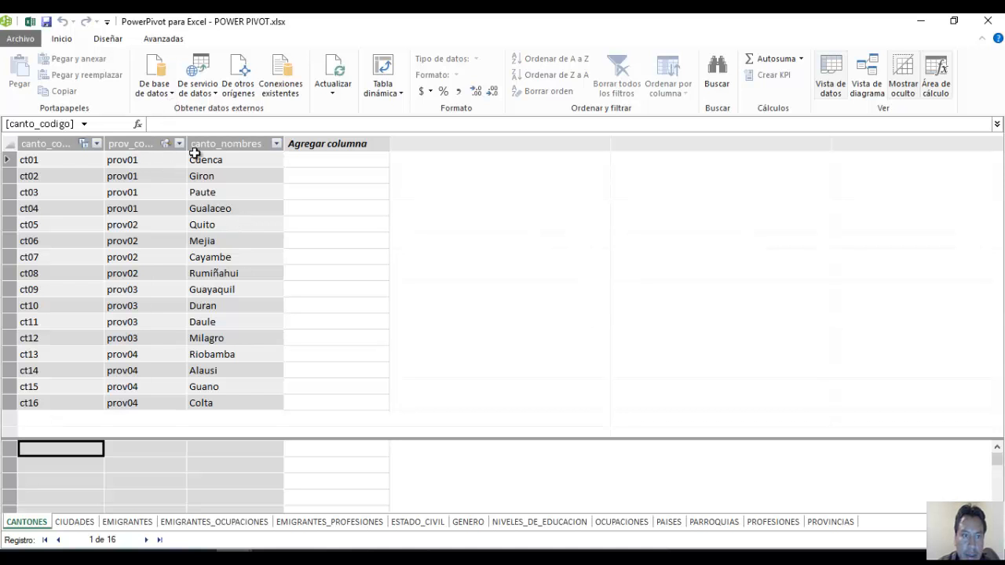
{"action": "left_click", "coordinate": [168, 95]}
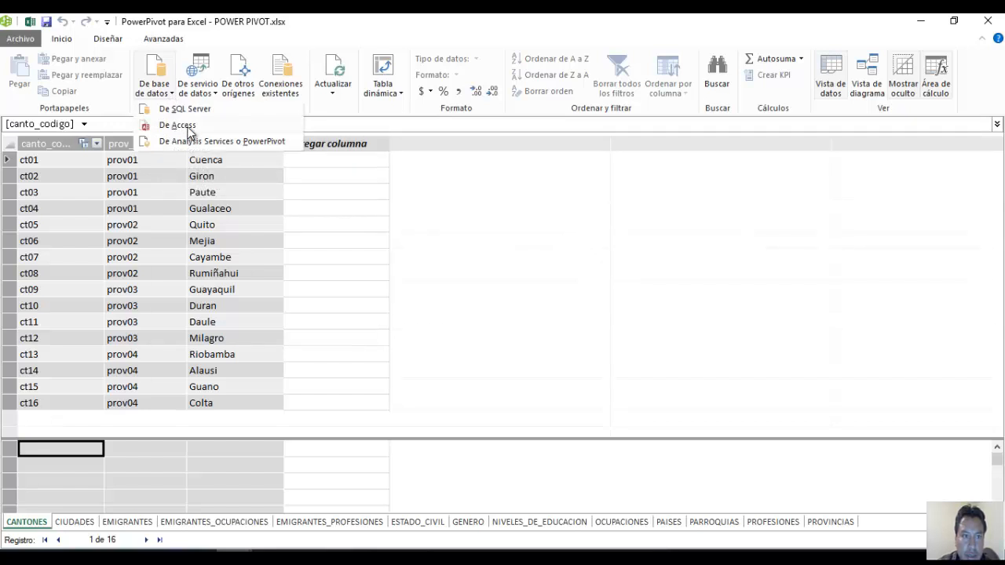
{"action": "left_click", "coordinate": [190, 127]}
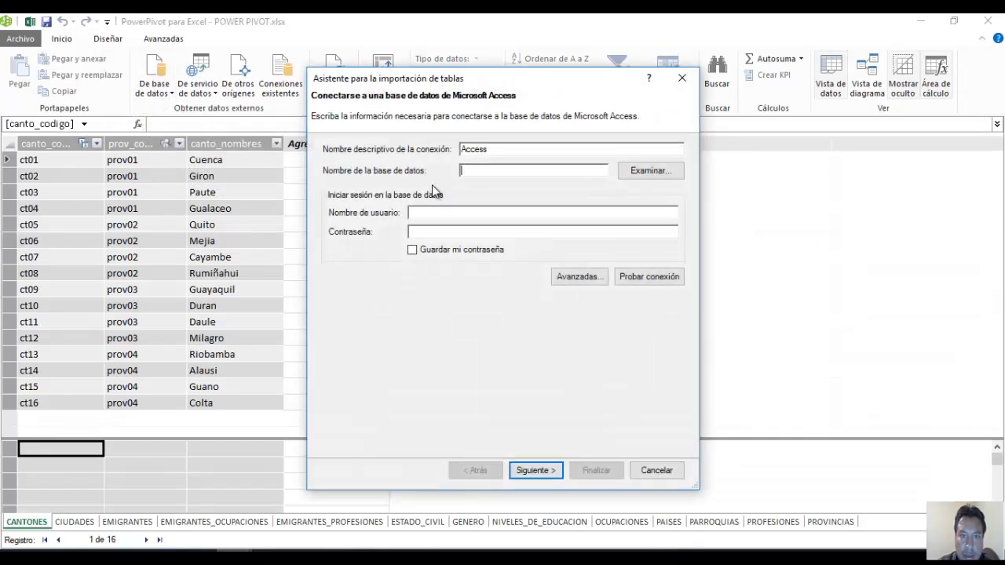
{"action": "left_click", "coordinate": [649, 171]}
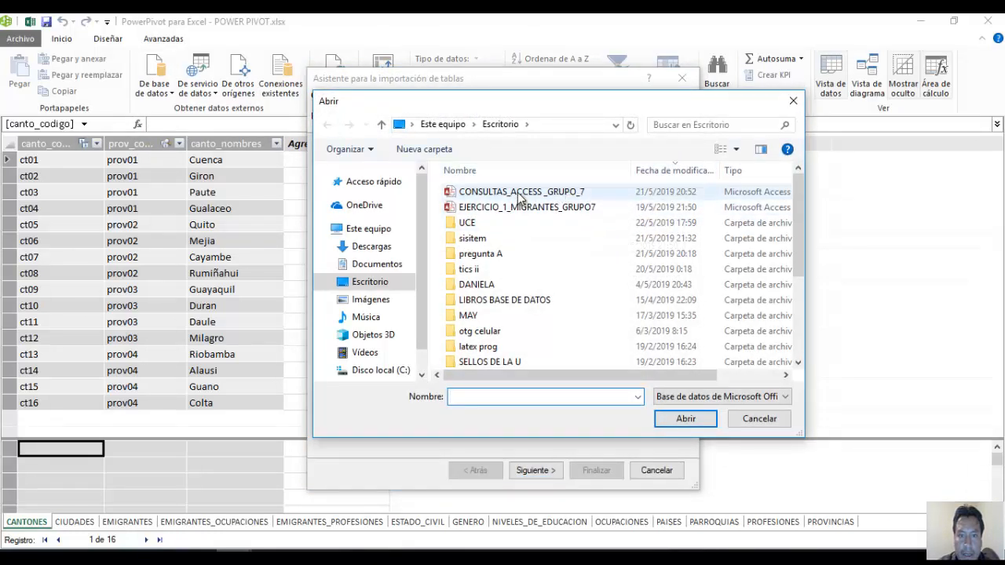
{"action": "left_click", "coordinate": [520, 194]}
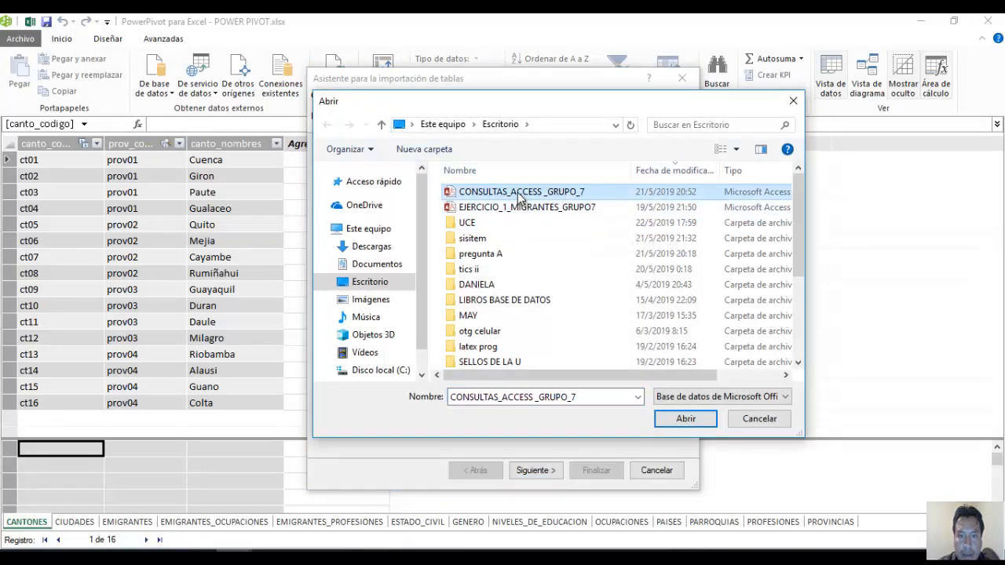
{"action": "left_click", "coordinate": [682, 421]}
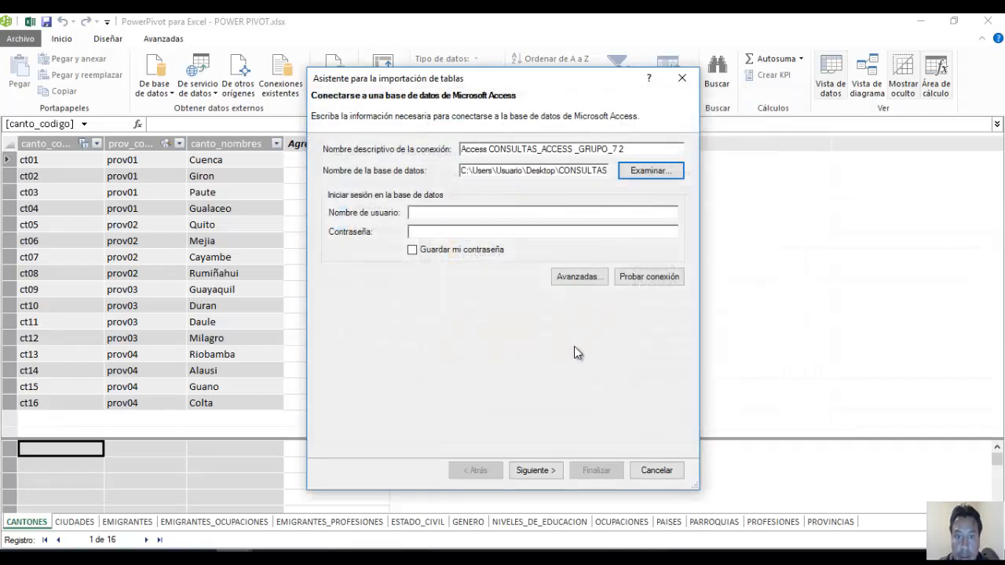
{"action": "left_click", "coordinate": [535, 465]}
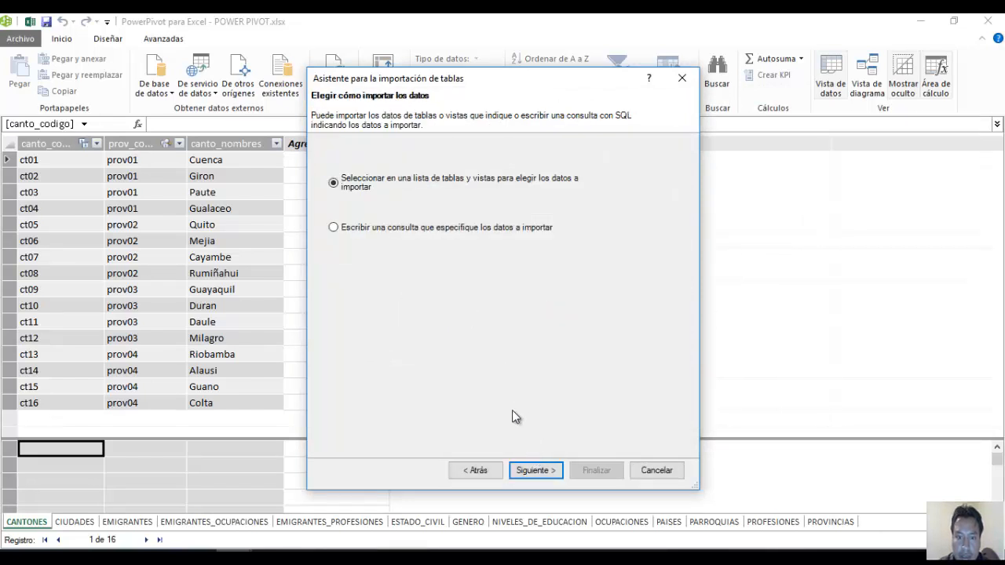
{"action": "left_click", "coordinate": [534, 470]}
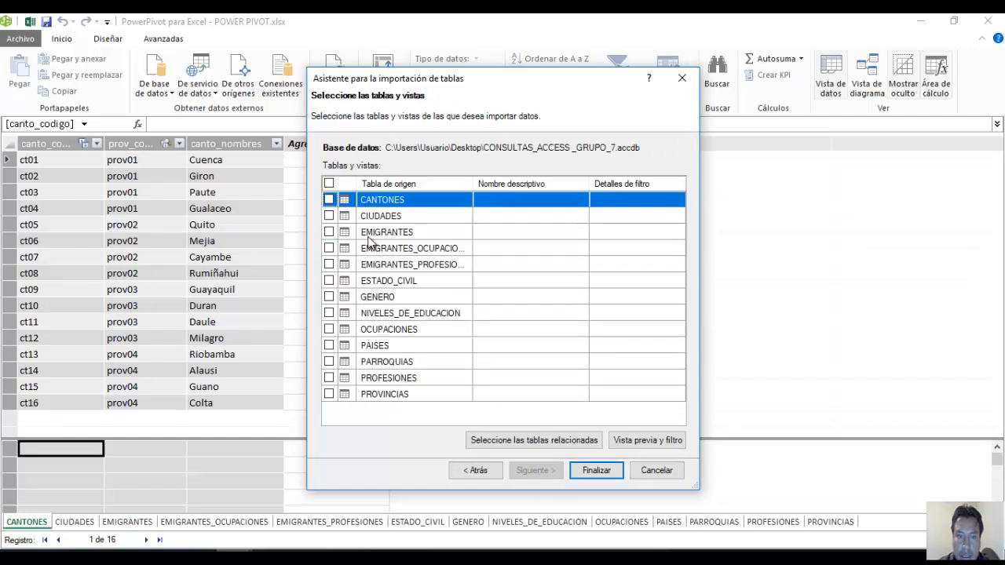
{"action": "left_click", "coordinate": [329, 184]}
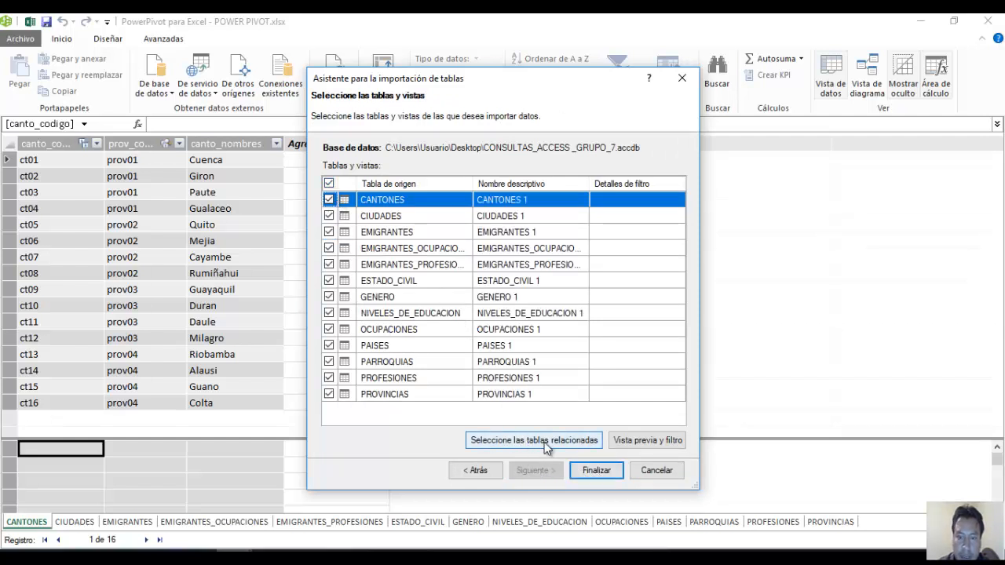
{"action": "left_click", "coordinate": [651, 475]}
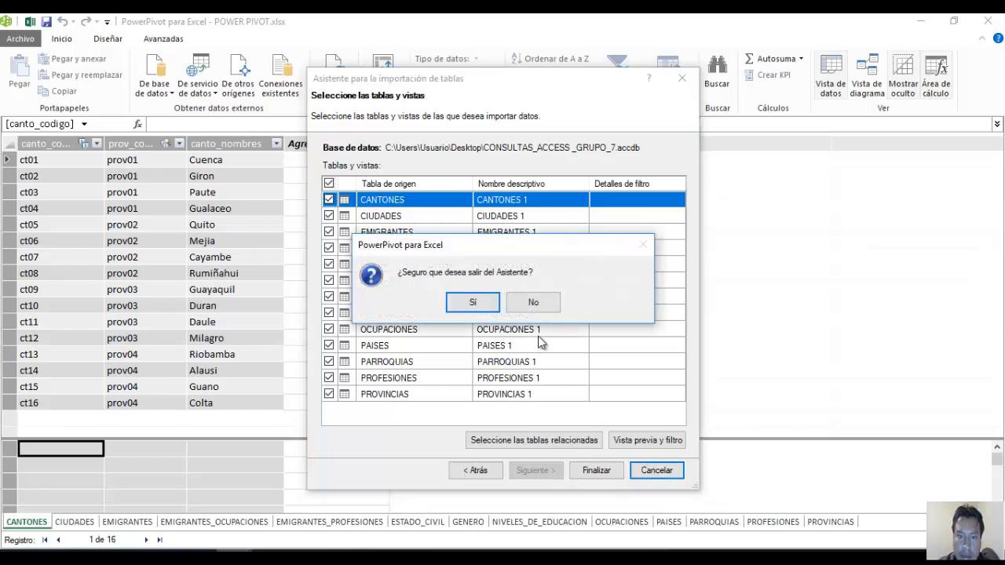
{"action": "left_click", "coordinate": [532, 303]}
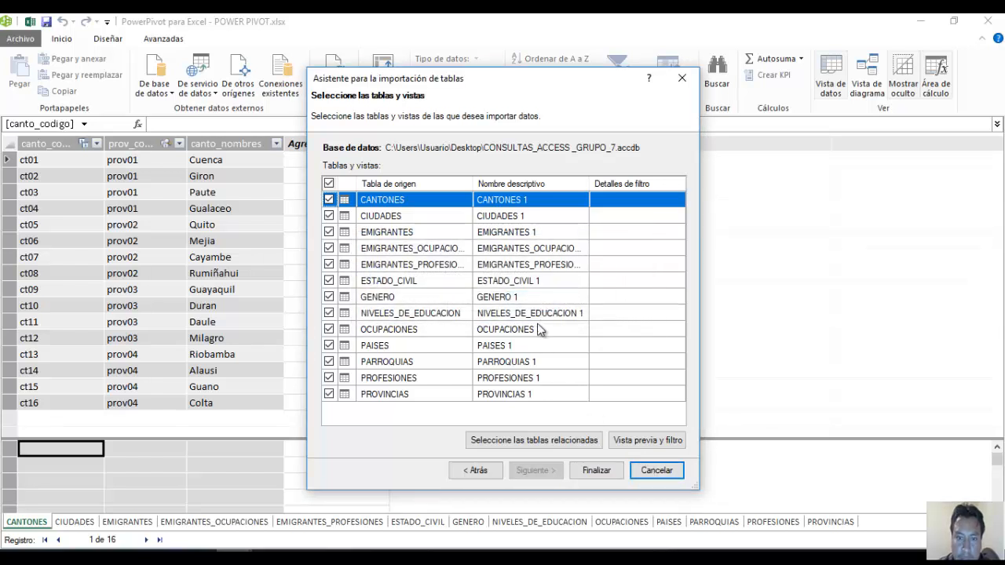
{"action": "left_click", "coordinate": [658, 471]}
{"action": "left_click", "coordinate": [460, 300]}
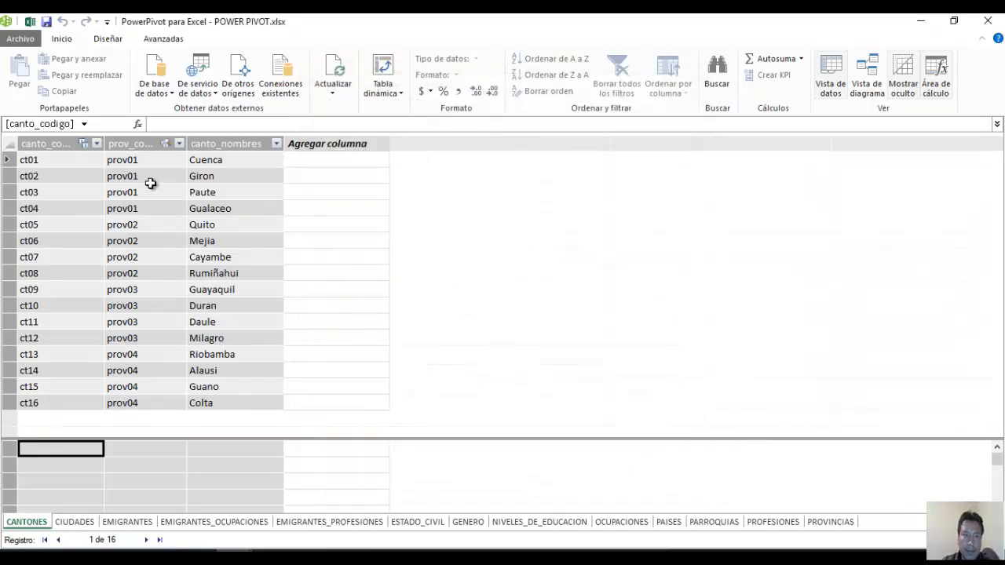
View the CIUDADES and EMIGRANTES tables in the data model, and check question B1 in the Word document
{"action": "left_click", "coordinate": [76, 522]}
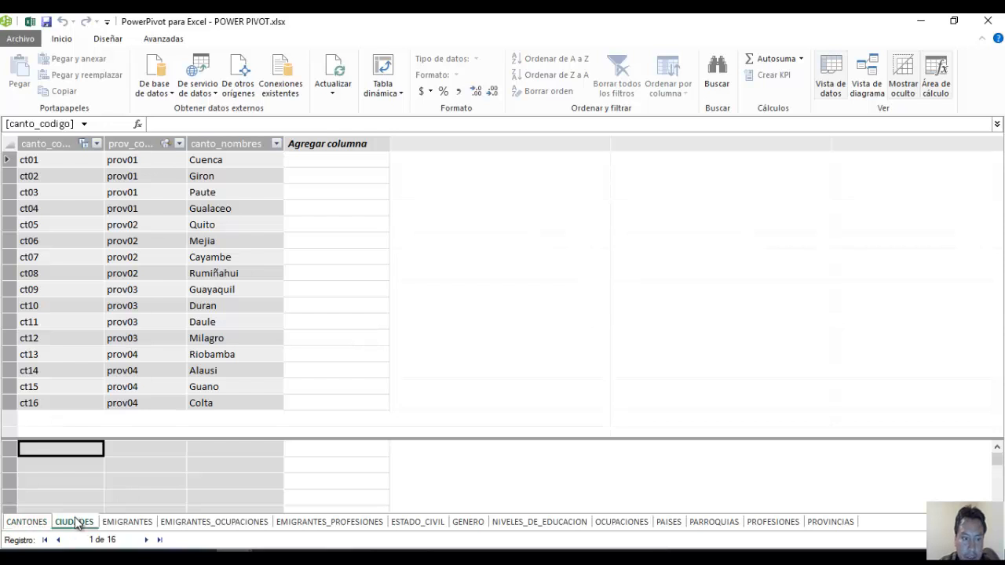
{"action": "left_click", "coordinate": [119, 522]}
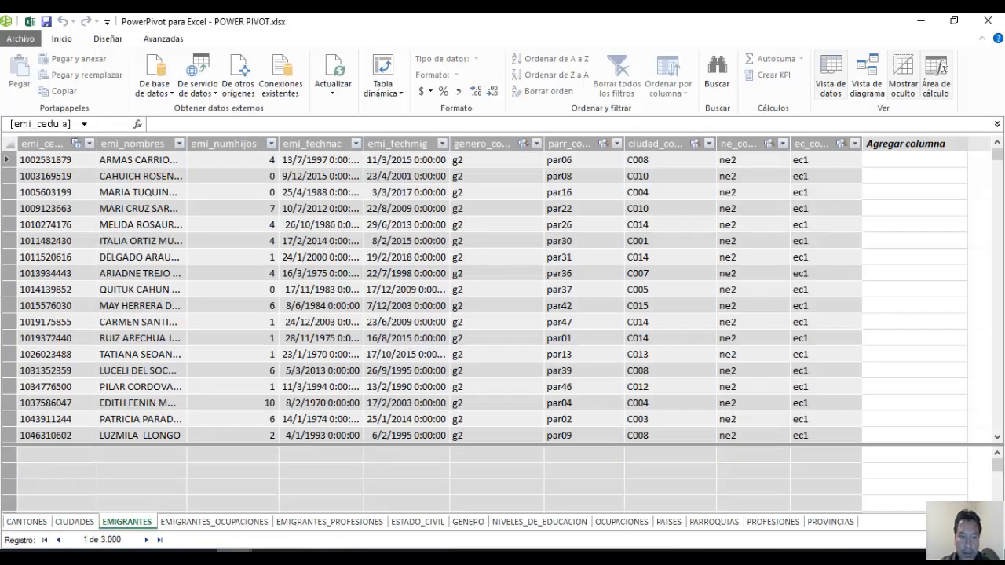
{"action": "mouse_move", "coordinate": [270, 558]}
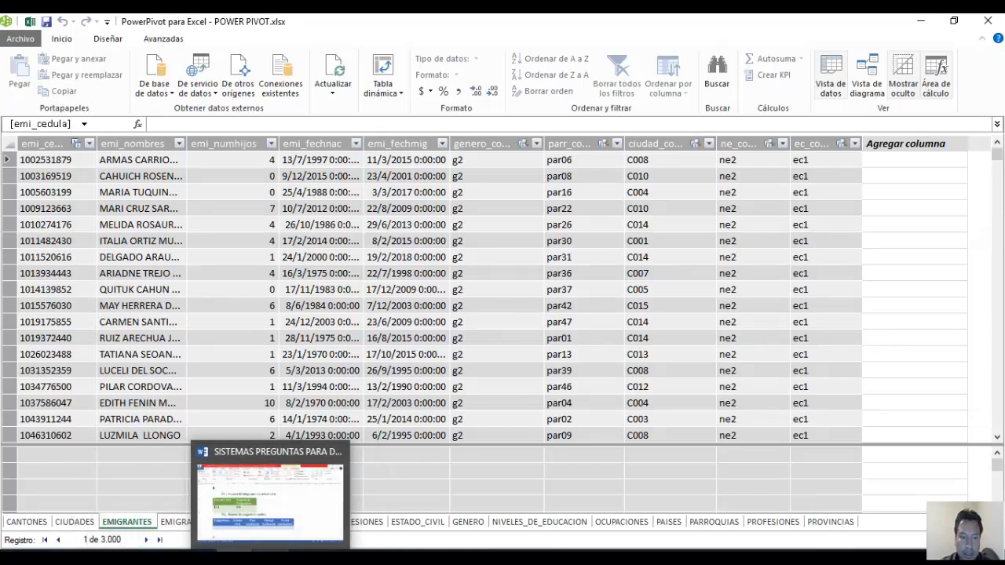
{"action": "left_click", "coordinate": [273, 531]}
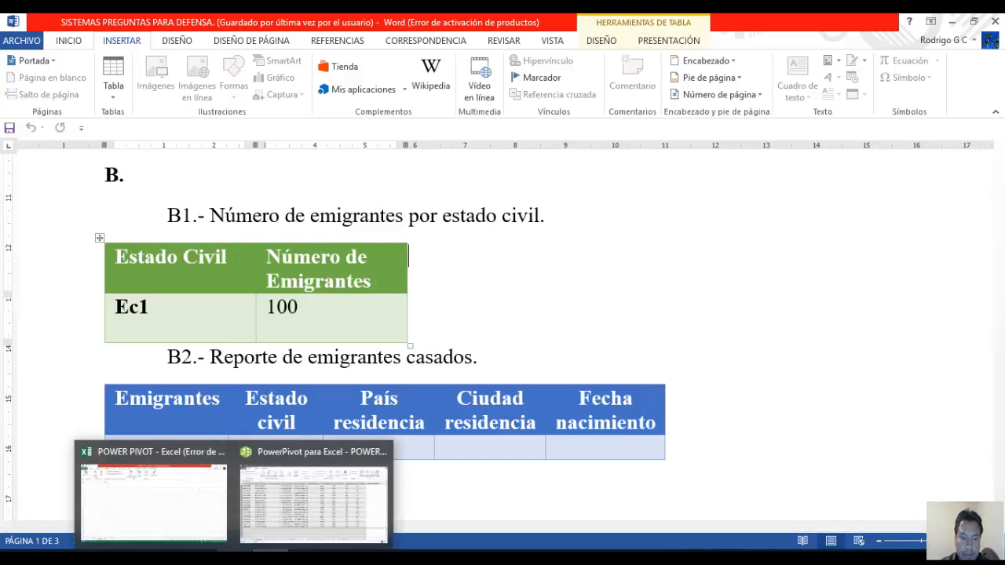
Return to Power Pivot and insert a pivot chart on the existing worksheet Hoja6 at cell A1
{"action": "left_click", "coordinate": [283, 524]}
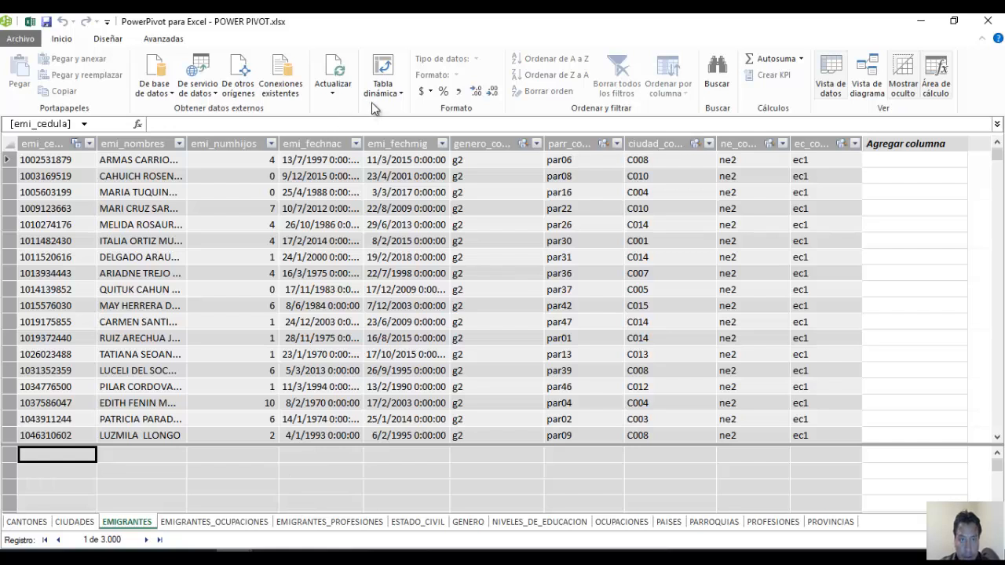
{"action": "left_click", "coordinate": [402, 94]}
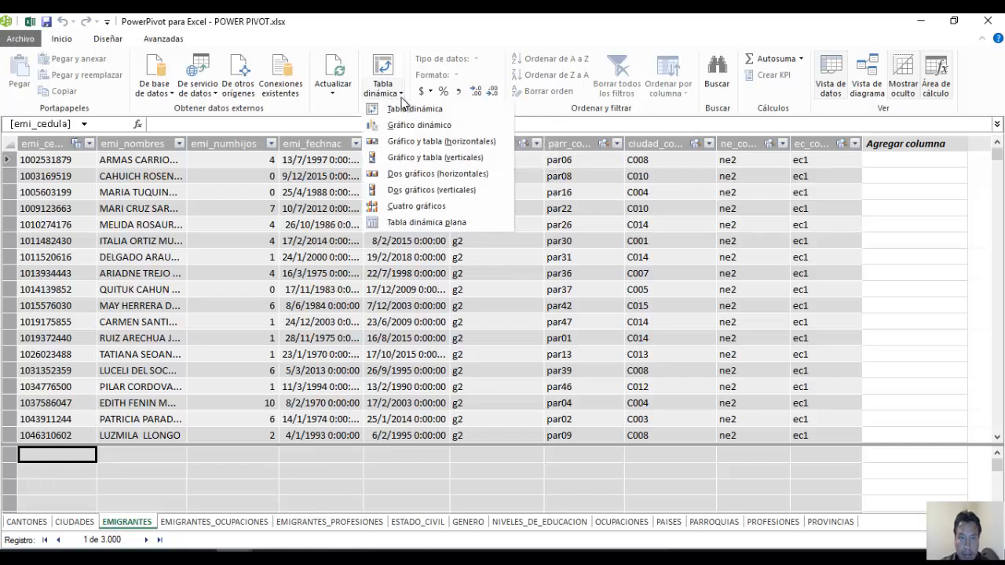
{"action": "left_click", "coordinate": [398, 126]}
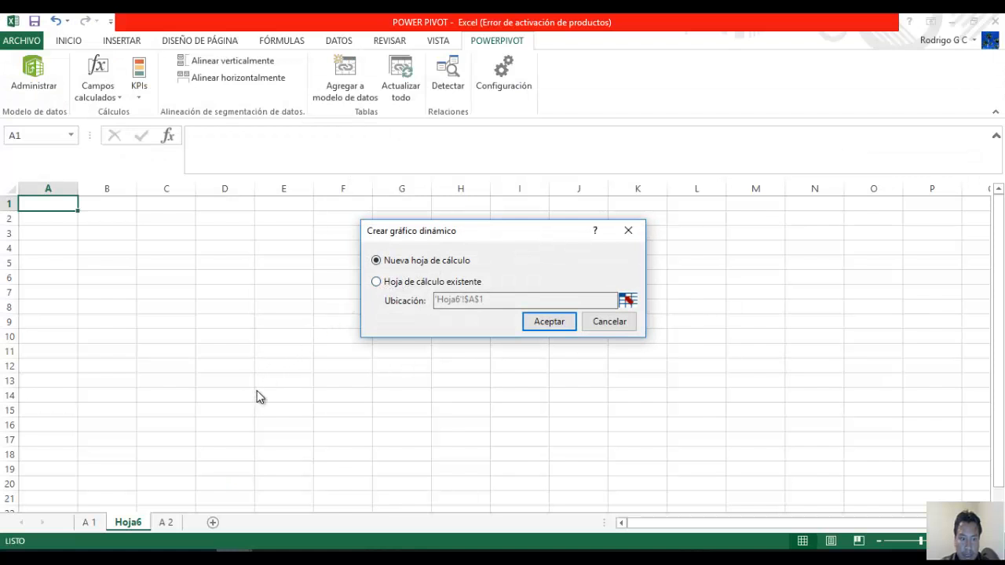
{"action": "left_click", "coordinate": [388, 284]}
{"action": "left_click", "coordinate": [550, 322]}
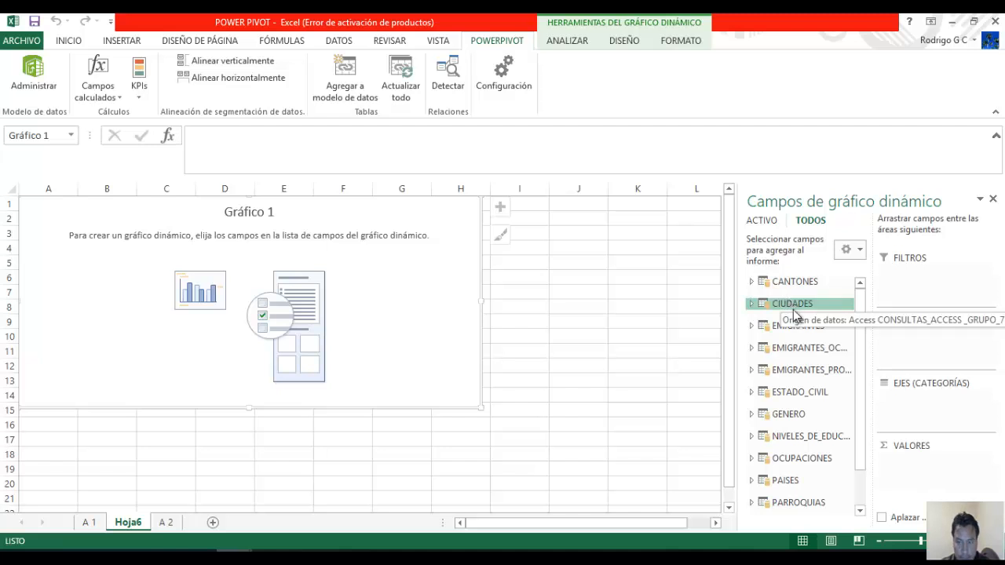
Chart the count of emi_nombres from EMIGRANTES as values, with ec_nombre from ESTADO_CIVIL as the axis categories
{"action": "left_click", "coordinate": [767, 325]}
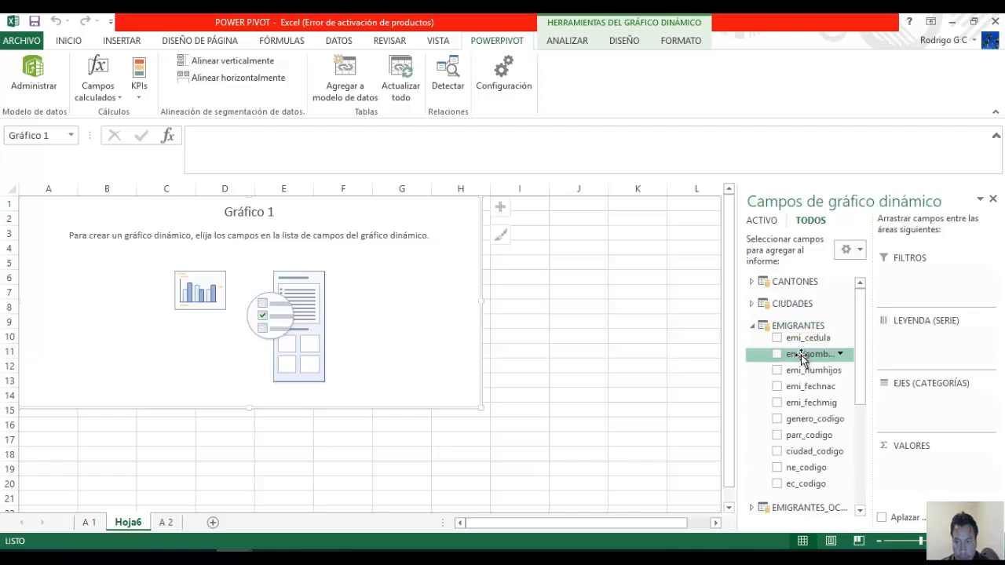
{"action": "left_click_drag", "start_coordinate": [802, 361], "coordinate": [924, 476]}
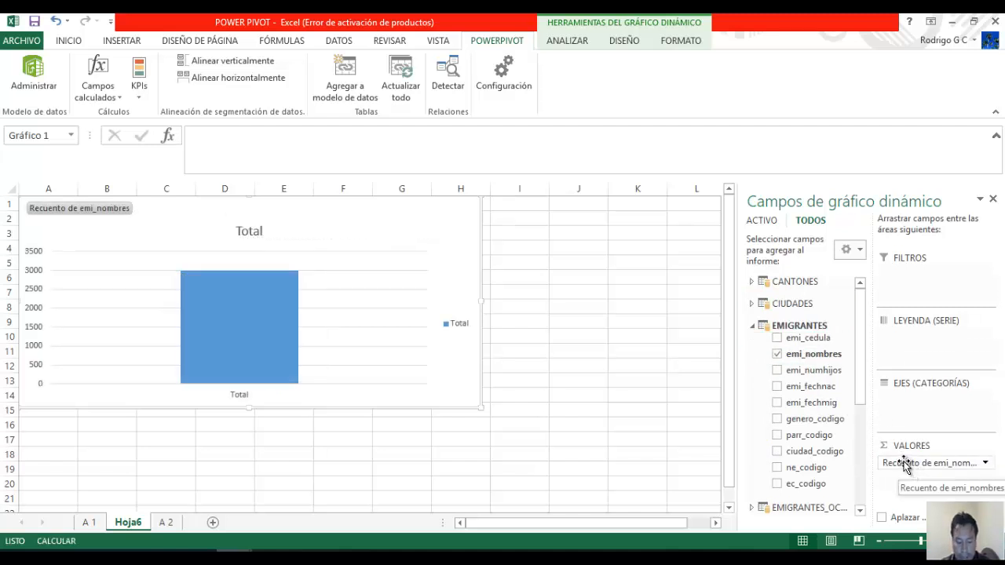
{"action": "left_click", "coordinate": [754, 326]}
{"action": "left_click", "coordinate": [786, 398]}
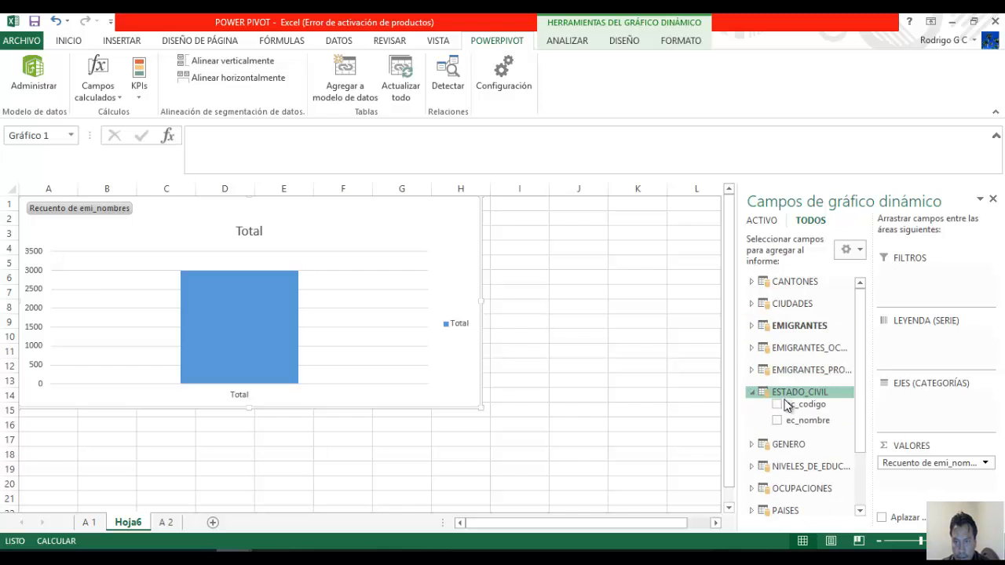
{"action": "left_click_drag", "start_coordinate": [781, 419], "coordinate": [909, 405]}
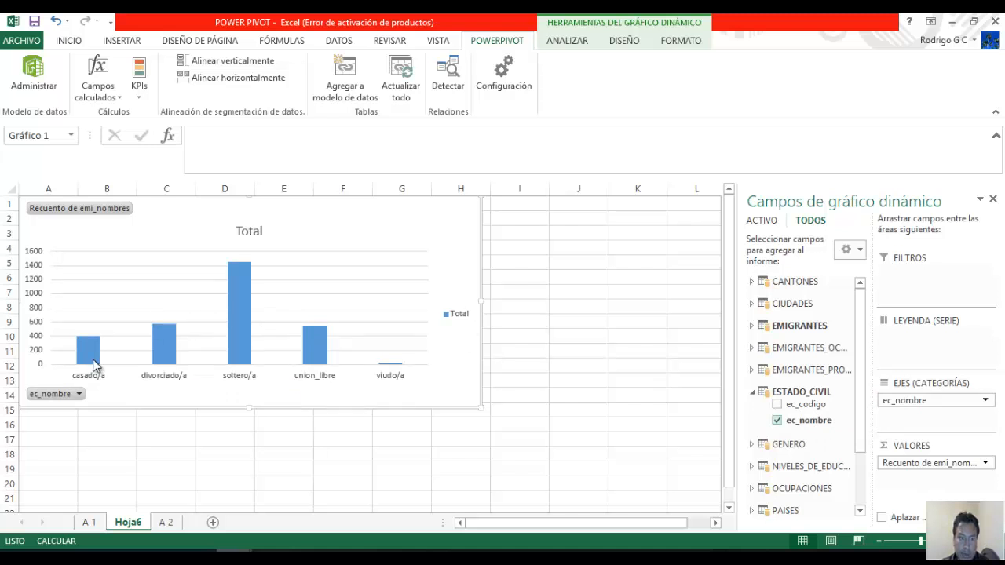
Add data labels to the columns of the marital status pivot chart
{"action": "left_click", "coordinate": [304, 301]}
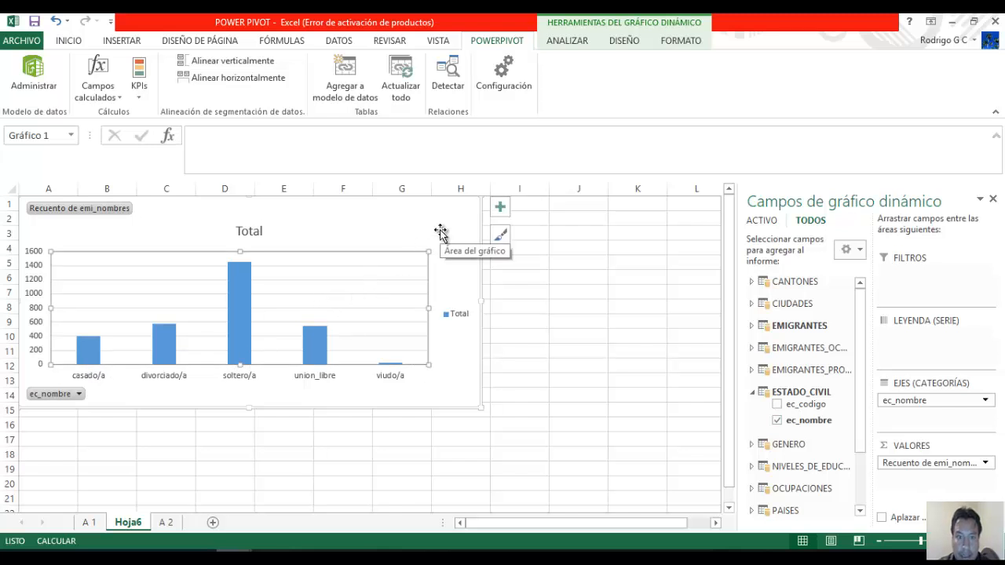
{"action": "left_click", "coordinate": [500, 216]}
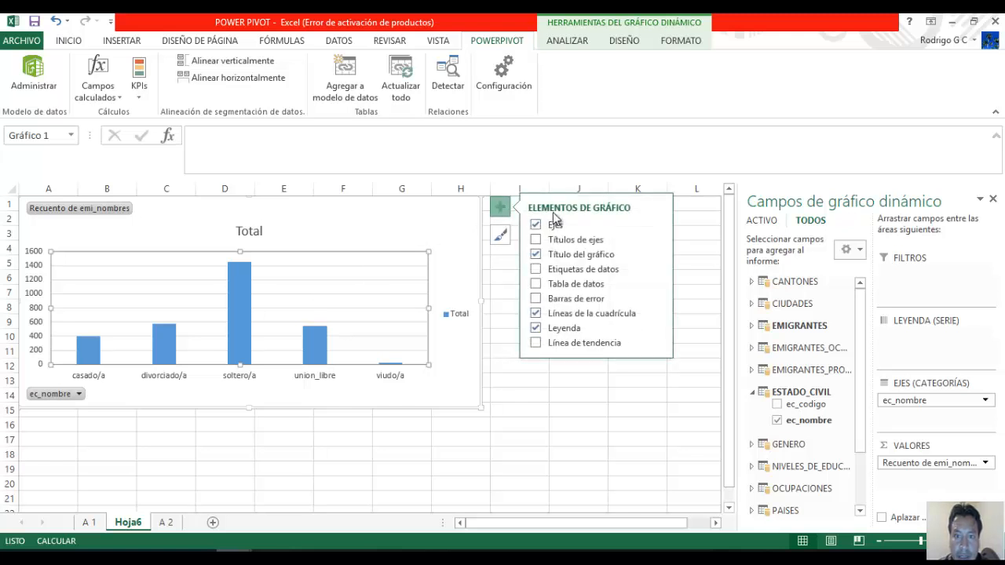
{"action": "left_click", "coordinate": [579, 269]}
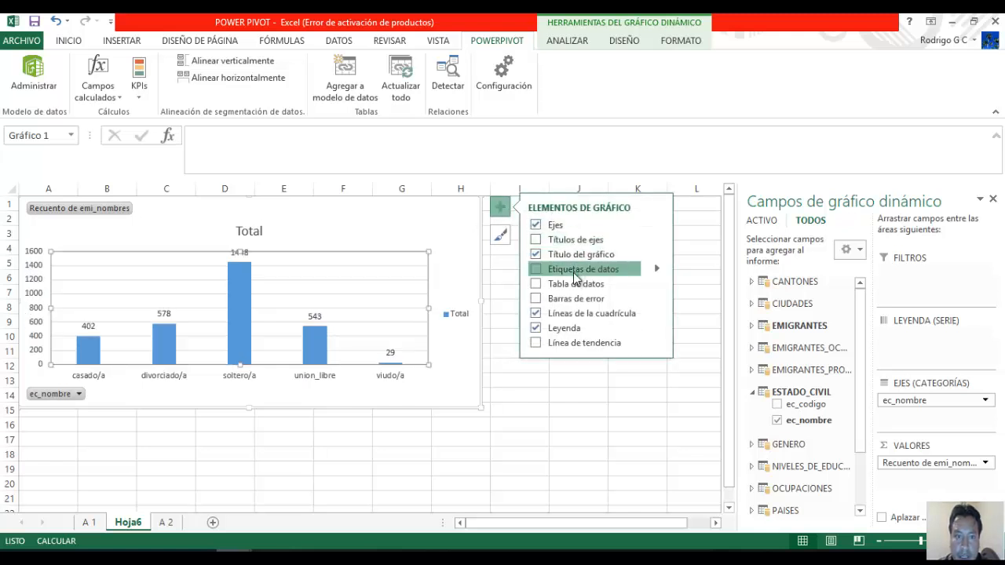
{"action": "left_click", "coordinate": [382, 437]}
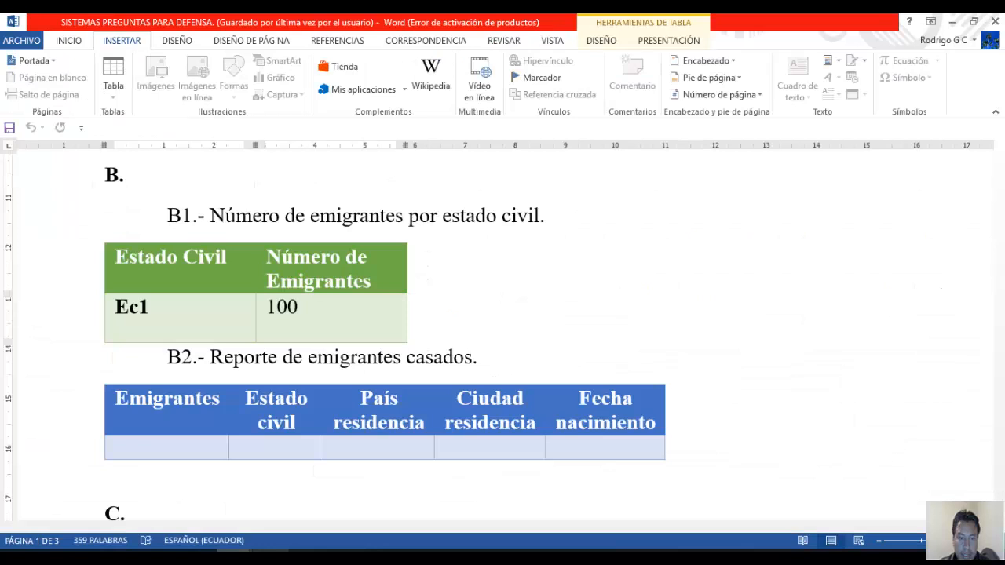
Switch from the Word document back to the Power Pivot window and insert a pivot table on a new worksheet
{"action": "left_click", "coordinate": [270, 551]}
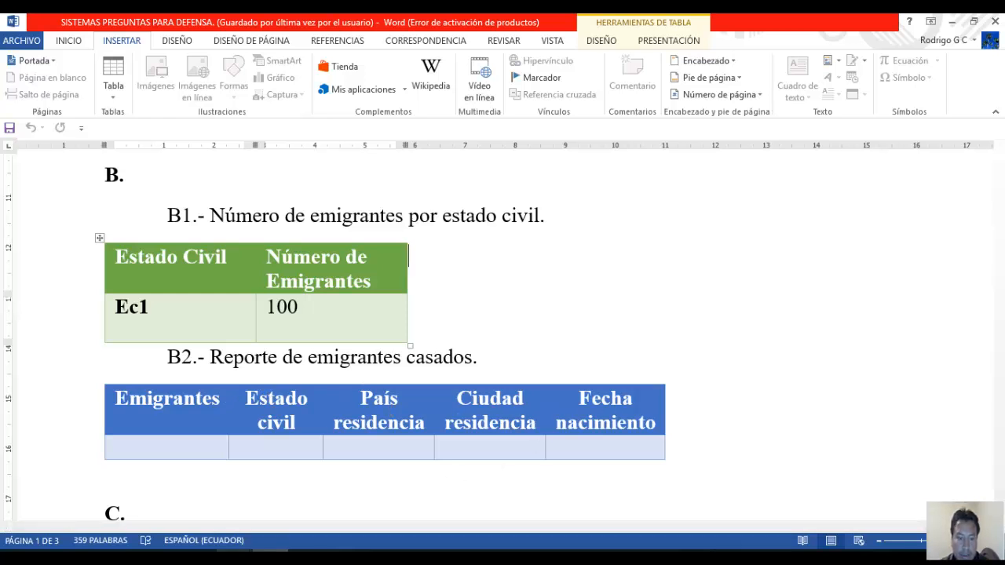
{"action": "mouse_move", "coordinate": [234, 557]}
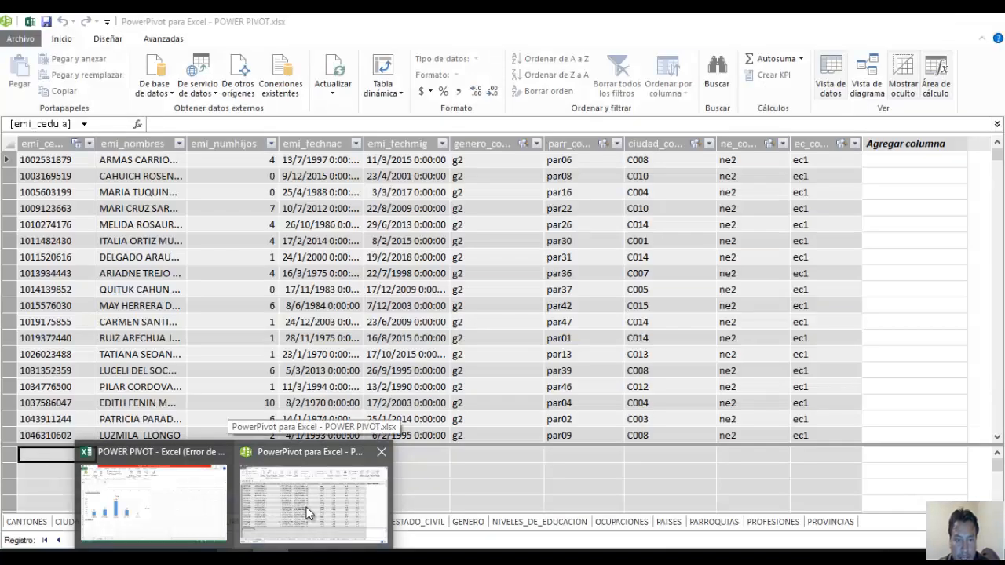
{"action": "left_click", "coordinate": [306, 512]}
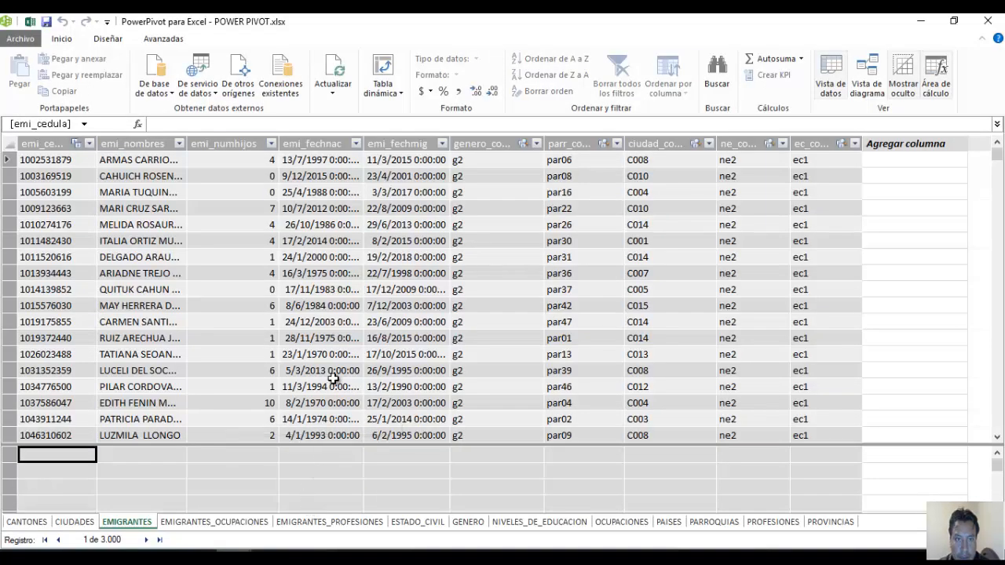
{"action": "left_click", "coordinate": [401, 94]}
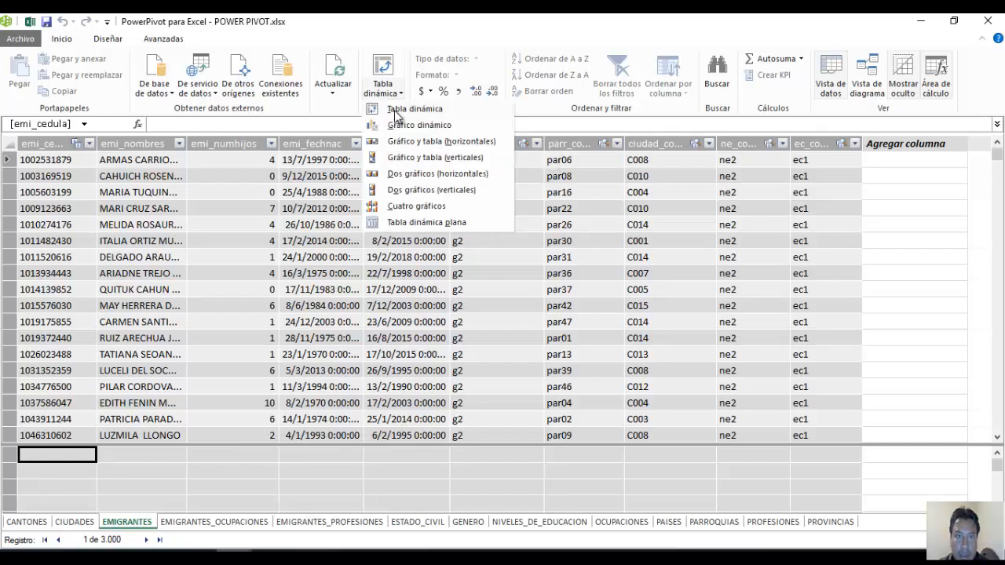
{"action": "left_click", "coordinate": [401, 109]}
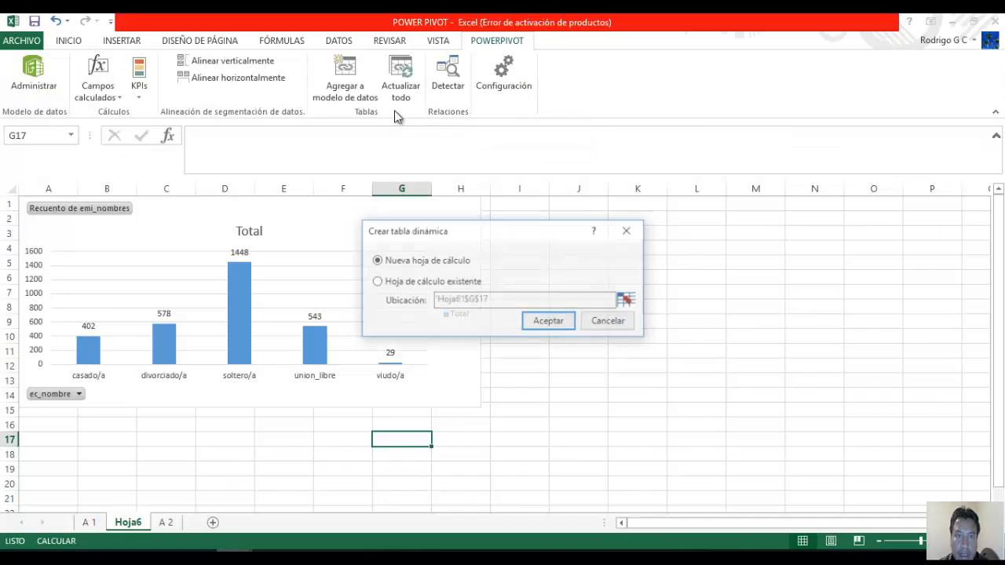
{"action": "left_click", "coordinate": [555, 325]}
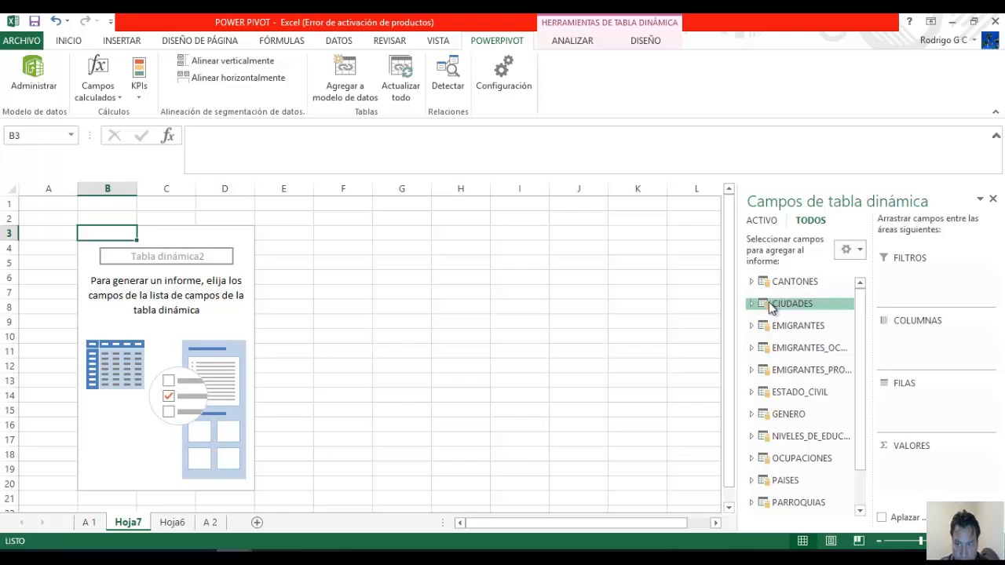
From the EMIGRANTES table, add emi_nombres as the pivot table rows and the count of emi_cedula as values
{"action": "left_click", "coordinate": [768, 327]}
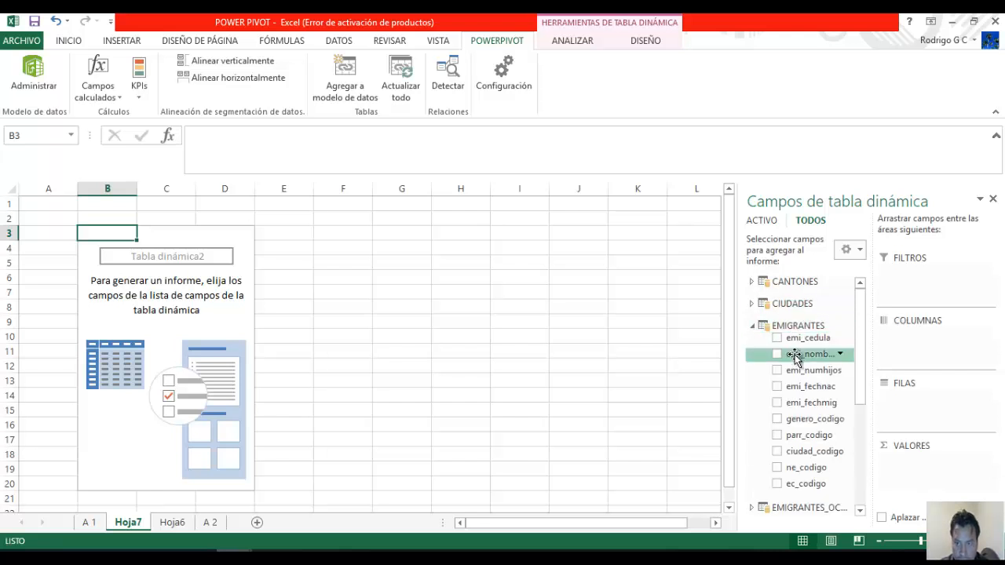
{"action": "left_click_drag", "start_coordinate": [796, 357], "coordinate": [896, 396]}
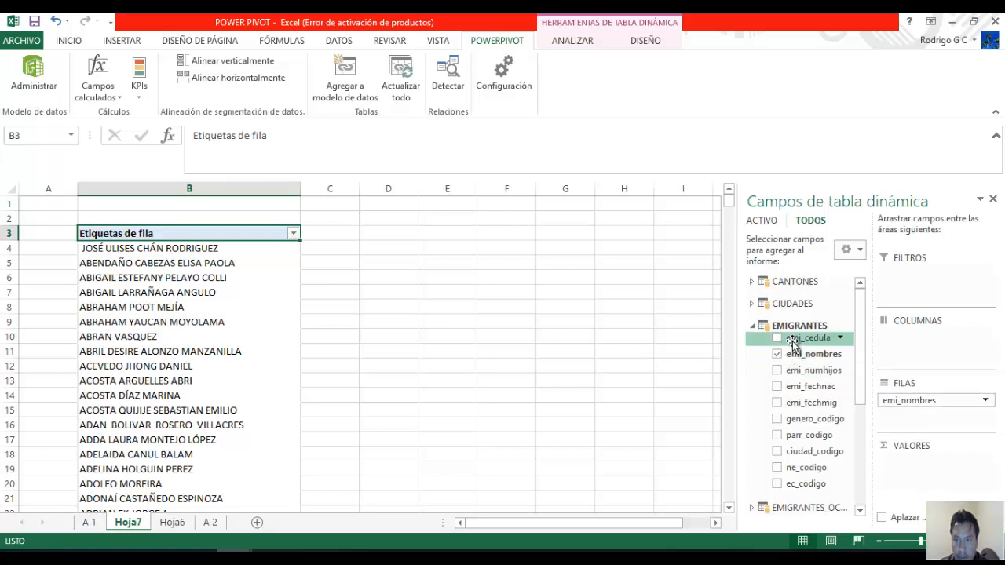
{"action": "left_click_drag", "start_coordinate": [793, 343], "coordinate": [917, 465]}
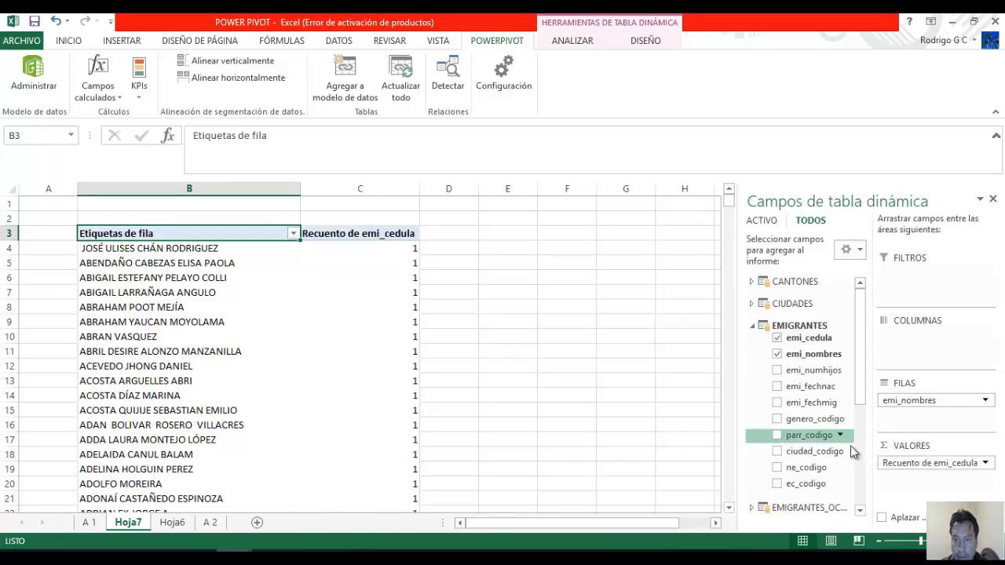
{"action": "left_click", "coordinate": [752, 327]}
Add ec_nombre from ESTADO_CIVIL as a report filter and restrict it to casado/a only
{"action": "left_click", "coordinate": [791, 393]}
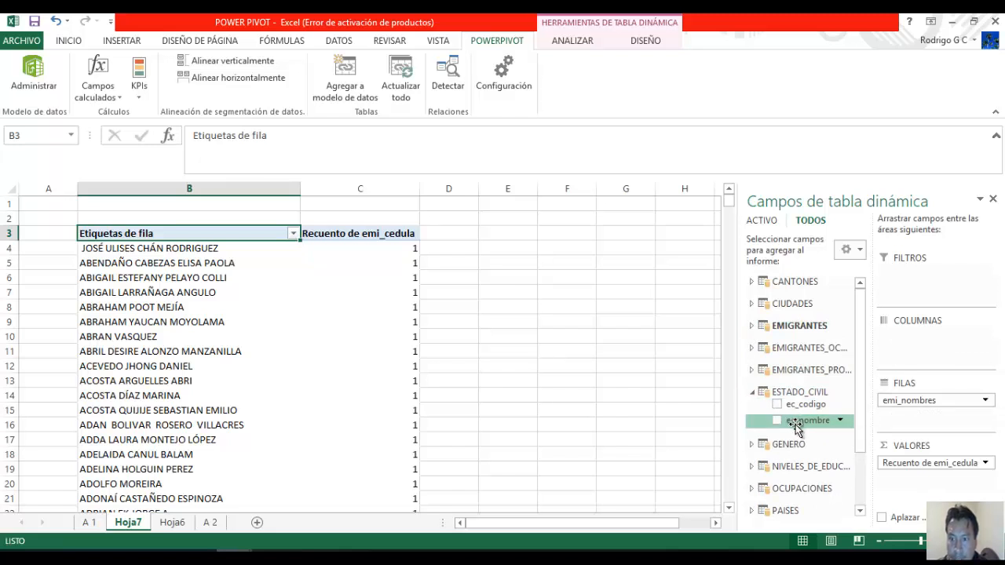
{"action": "left_click_drag", "start_coordinate": [796, 427], "coordinate": [924, 277]}
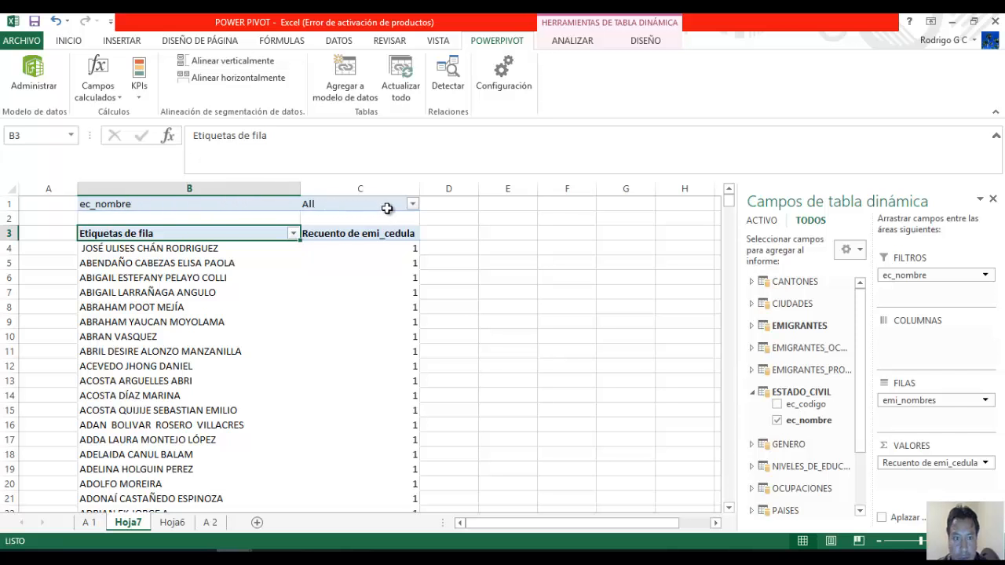
{"action": "left_click", "coordinate": [411, 205]}
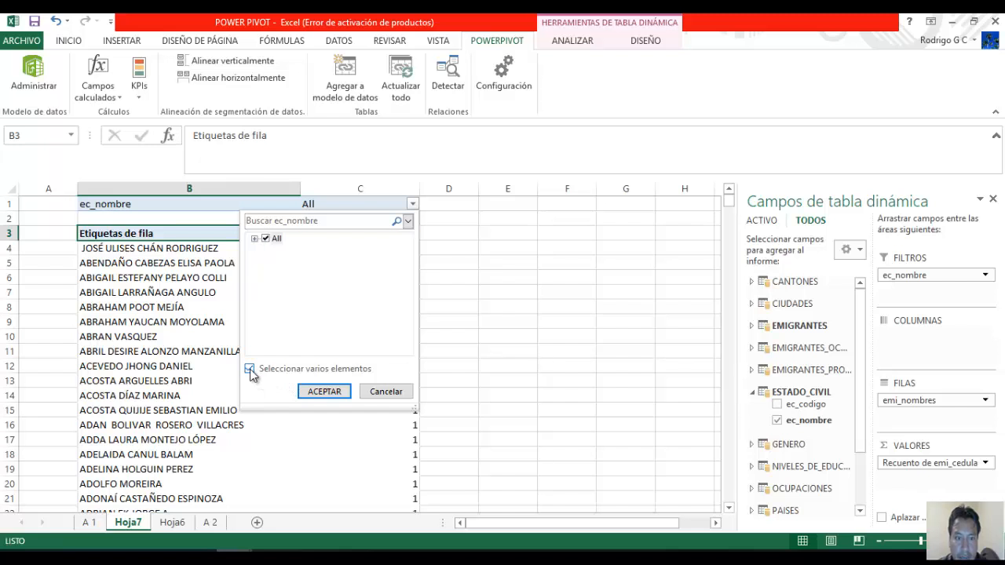
{"action": "left_click", "coordinate": [254, 238]}
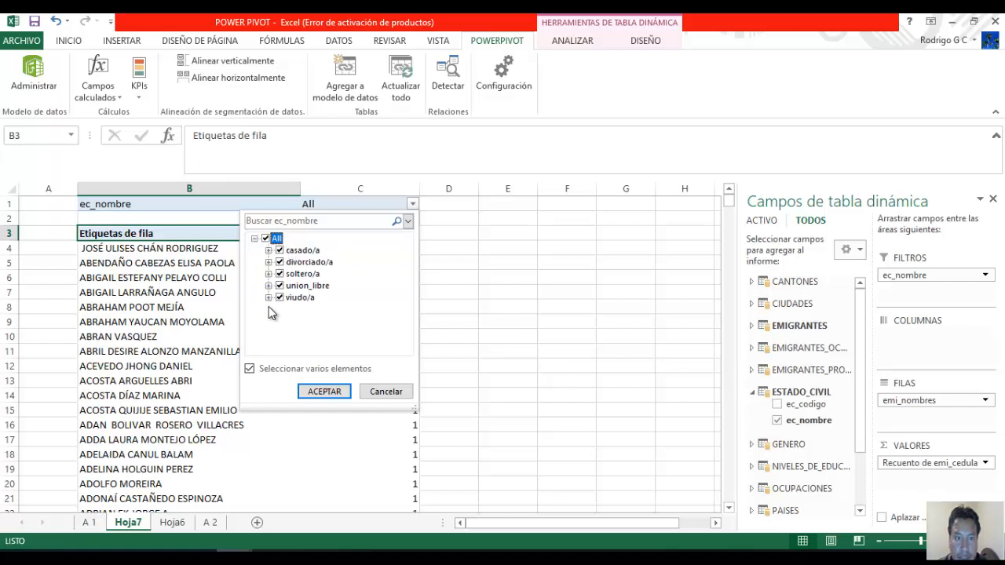
{"action": "left_click", "coordinate": [266, 239]}
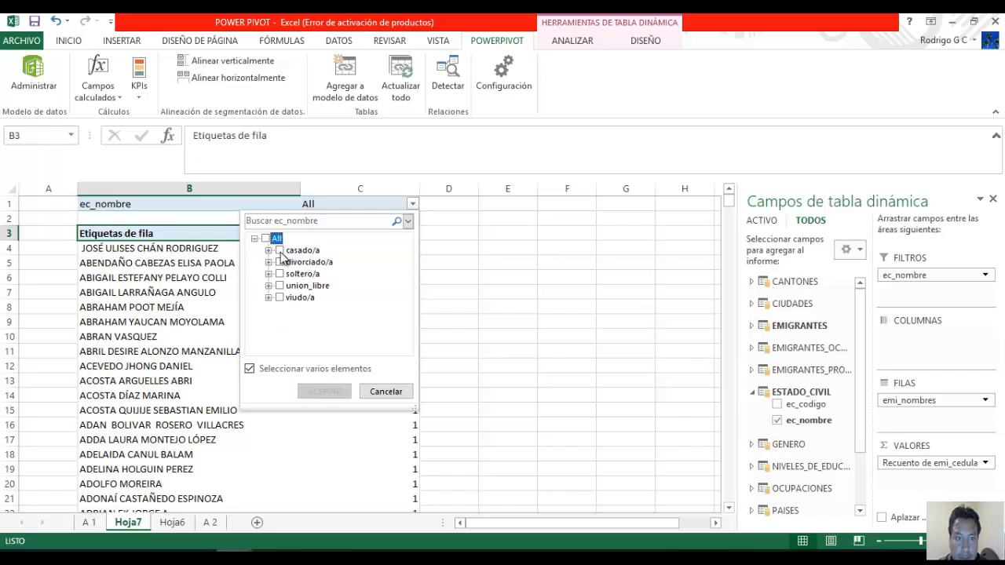
{"action": "left_click", "coordinate": [280, 251]}
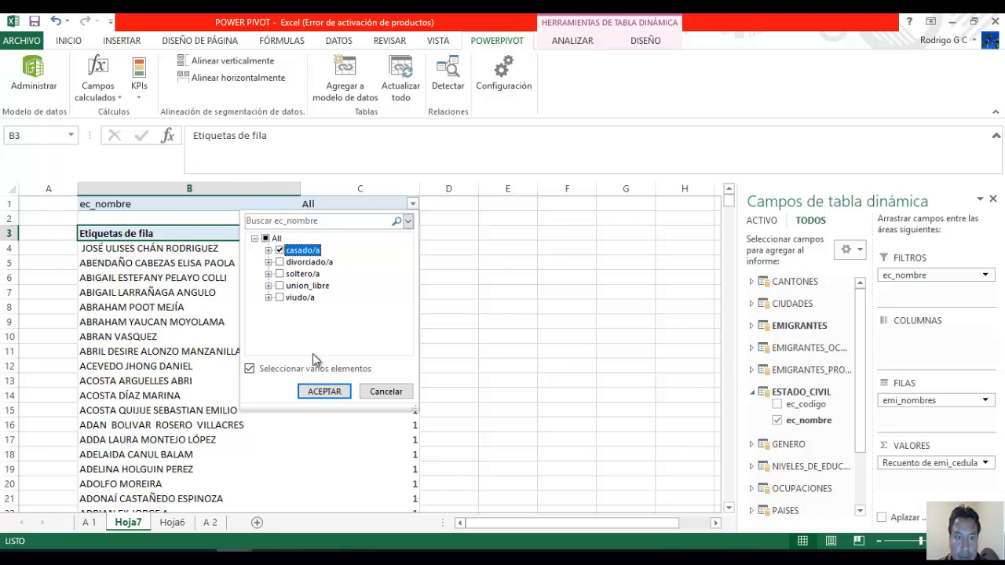
{"action": "left_click", "coordinate": [322, 391]}
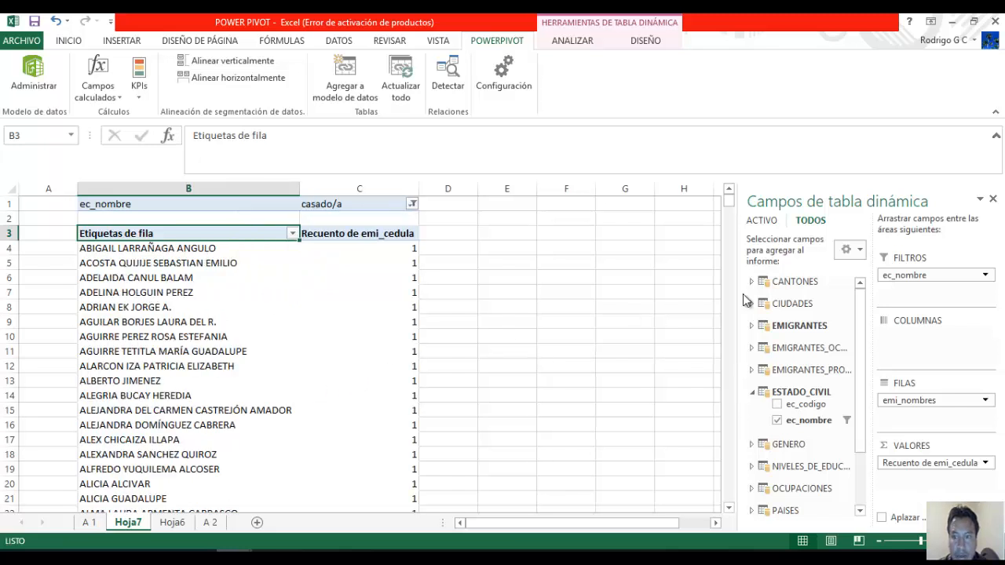
Move ec_nombre from the filters to the rows below emi_nombres, and add pais_nombres from PAISES beneath it
{"action": "left_click_drag", "start_coordinate": [912, 282], "coordinate": [905, 415]}
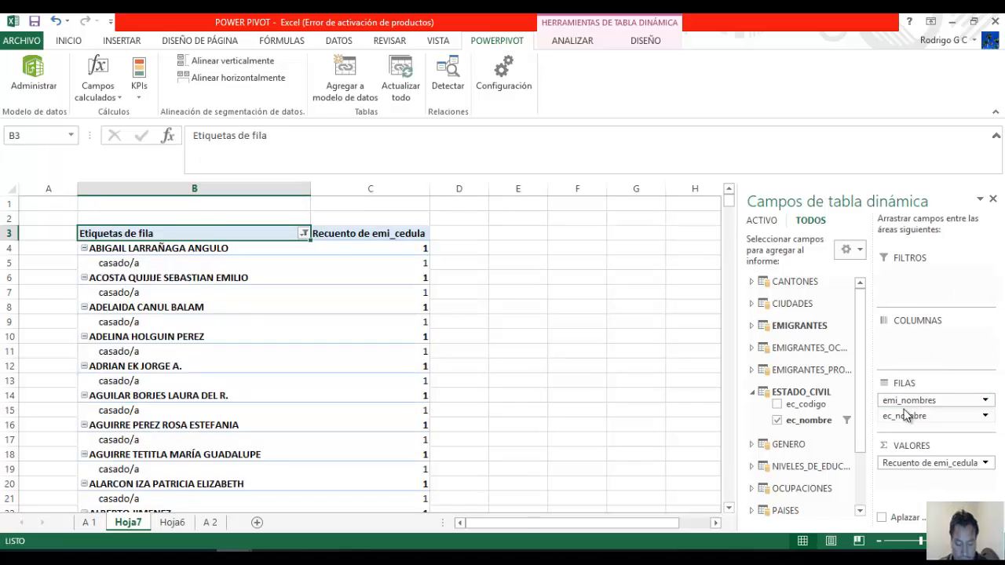
{"action": "left_click", "coordinate": [760, 393]}
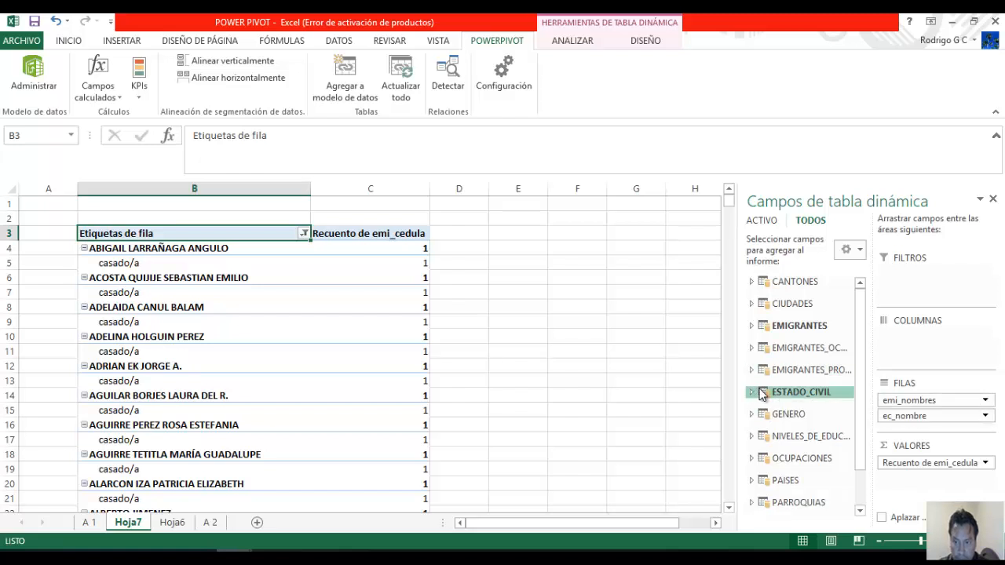
{"action": "left_click", "coordinate": [789, 480]}
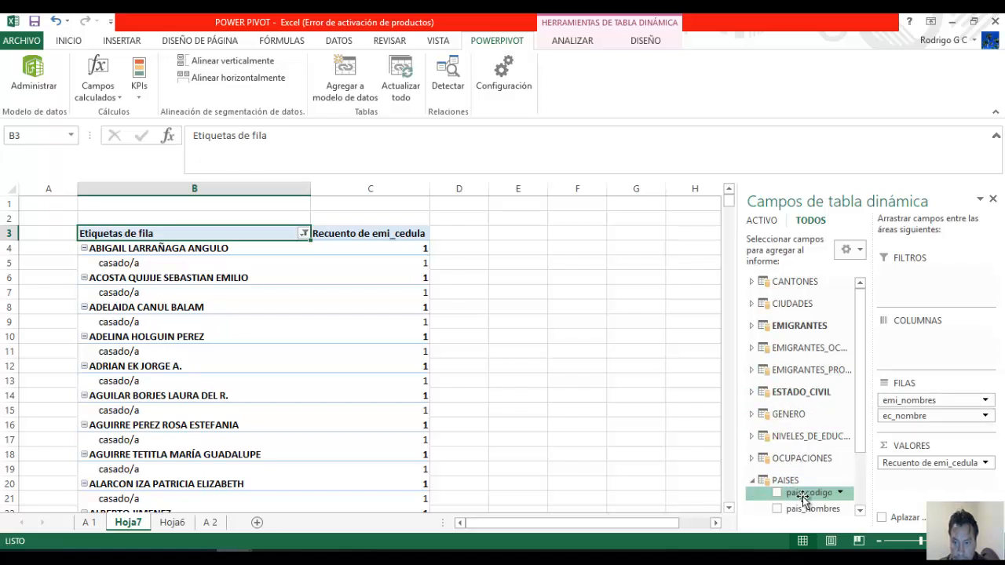
{"action": "left_click_drag", "start_coordinate": [814, 513], "coordinate": [927, 430]}
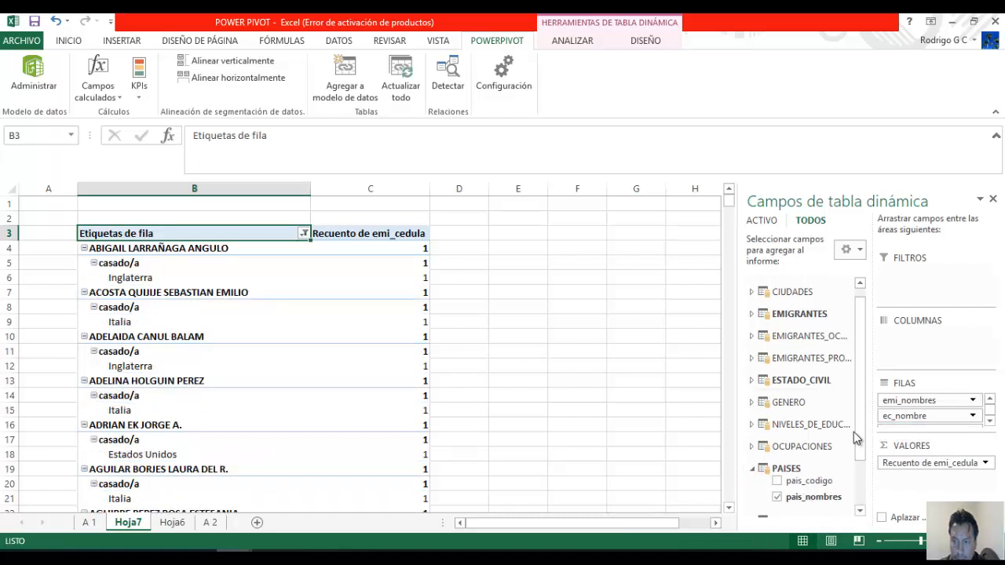
{"action": "scroll", "coordinate": [856, 444], "scroll_direction": "down", "scroll_amount": 1}
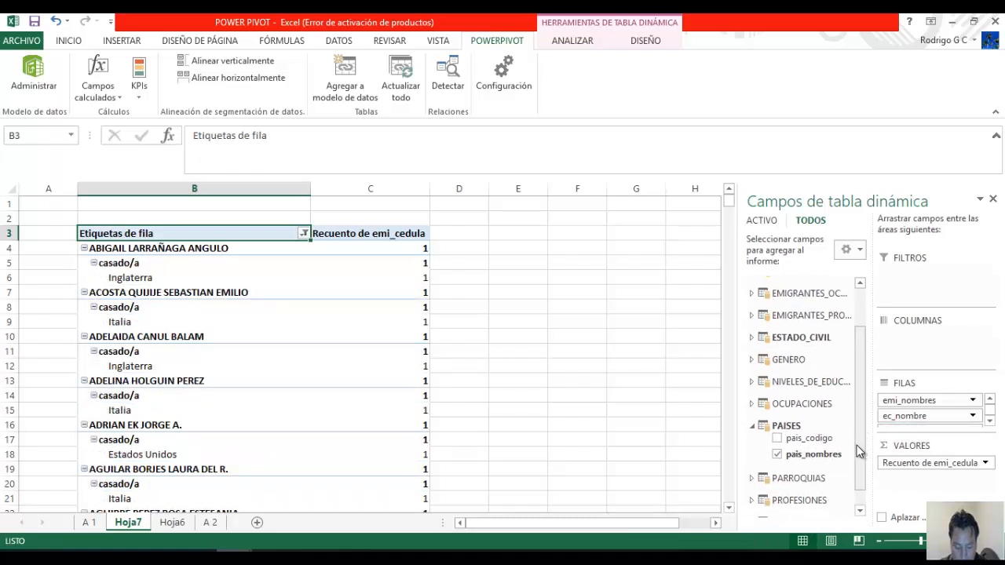
{"action": "left_click", "coordinate": [750, 426]}
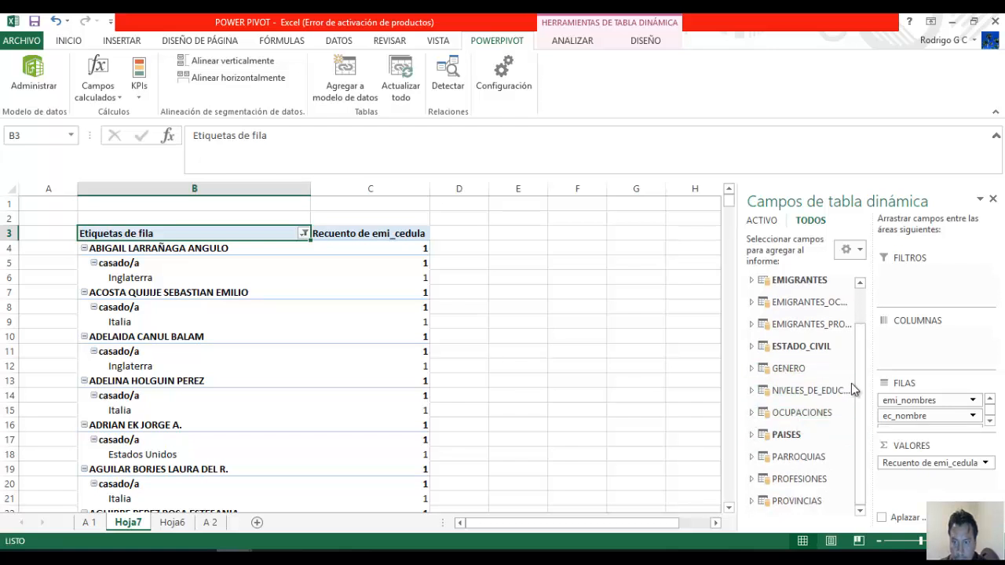
Add ciudad_nombre from CIUDADES and emi_fechnac from EMIGRANTES as the last two row fields of the pivot table
{"action": "scroll", "coordinate": [851, 383], "scroll_direction": "up", "scroll_amount": 2}
{"action": "left_click", "coordinate": [792, 312]}
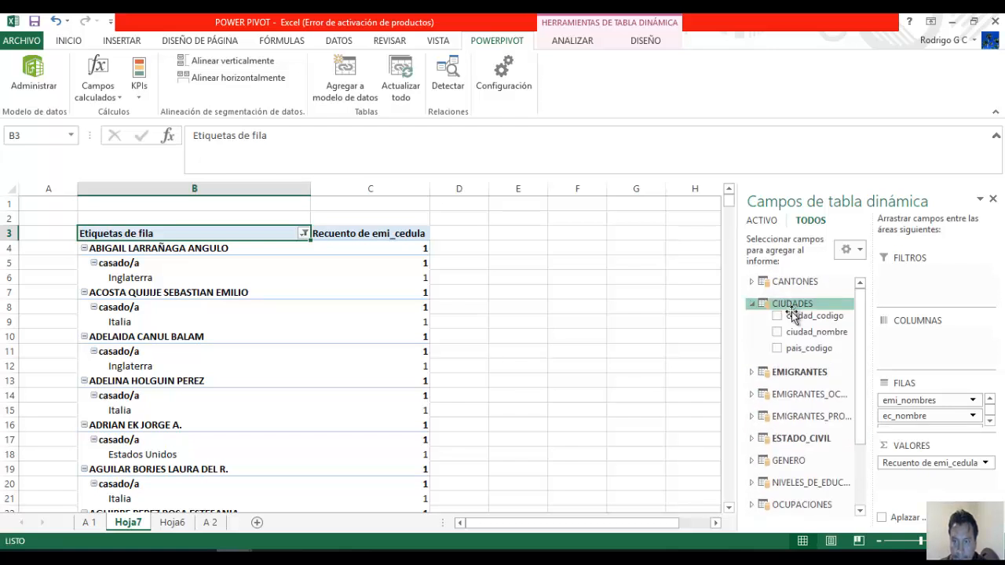
{"action": "left_click_drag", "start_coordinate": [796, 332], "coordinate": [916, 420]}
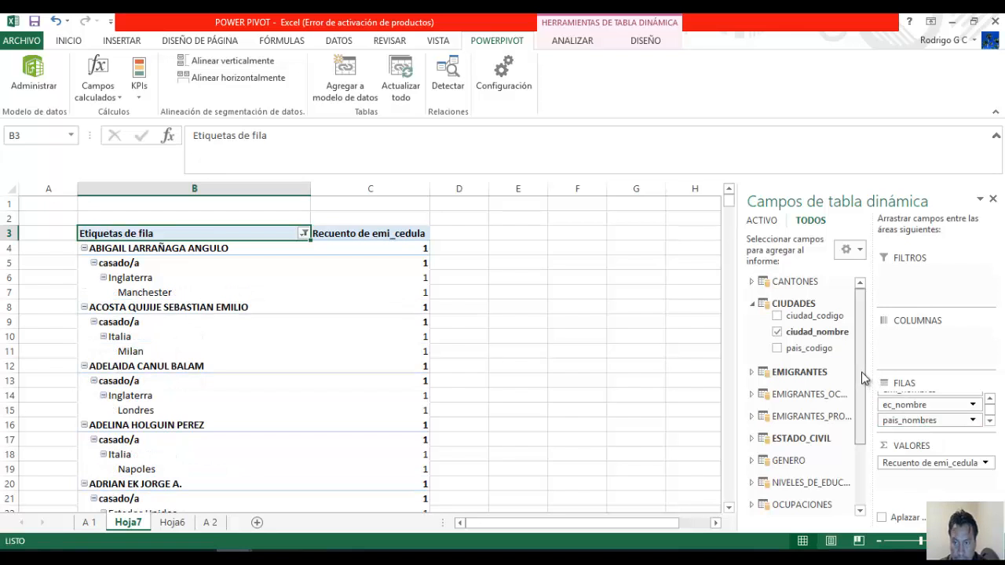
{"action": "left_click", "coordinate": [752, 305]}
{"action": "left_click", "coordinate": [780, 326]}
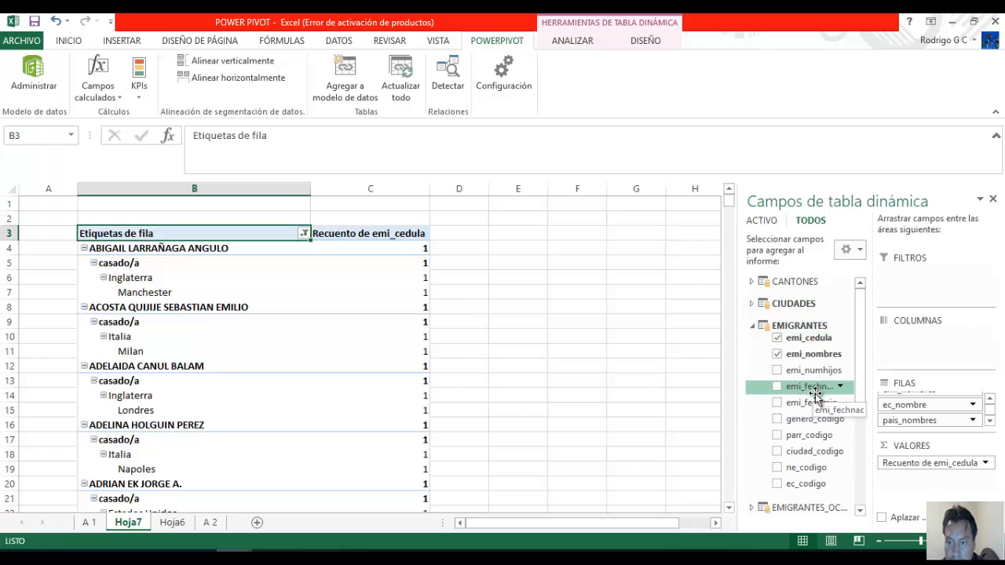
{"action": "left_click_drag", "start_coordinate": [817, 393], "coordinate": [926, 425]}
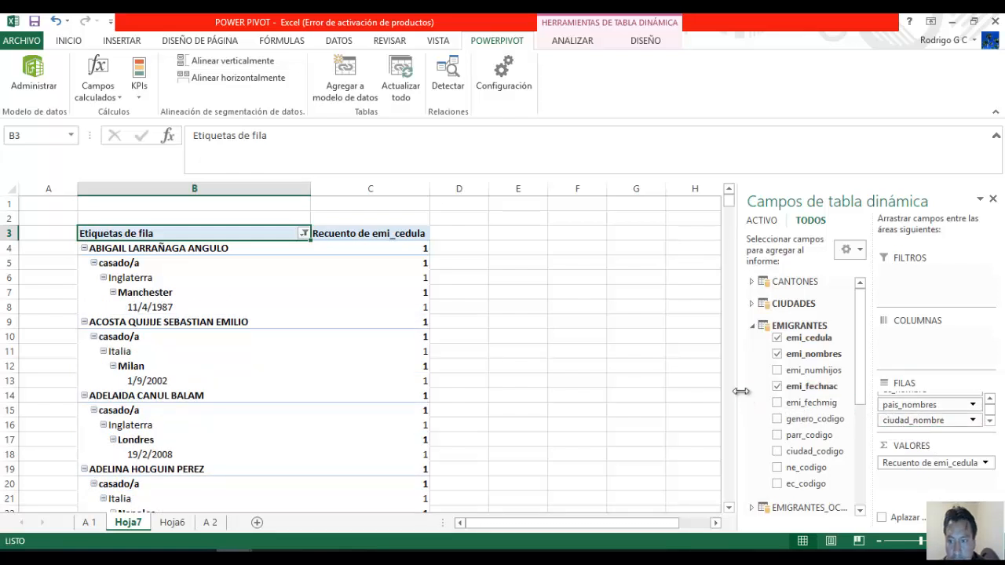
Configure the emi_nombres row field with no subtotals (Ninguno) and item labels shown in tabular format
{"action": "left_click", "coordinate": [990, 421]}
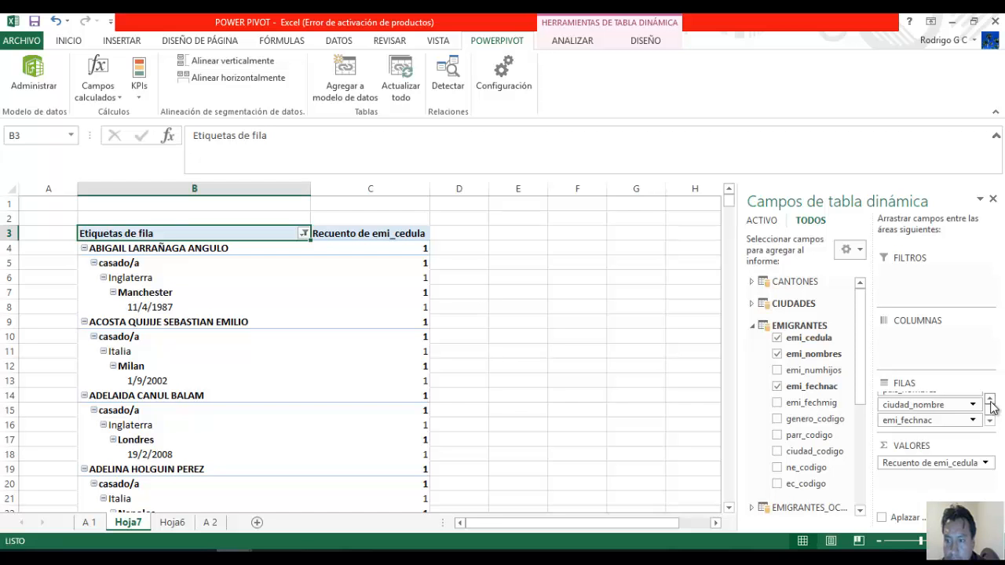
{"action": "left_click", "coordinate": [990, 399]}
{"action": "left_click", "coordinate": [990, 398]}
{"action": "left_click", "coordinate": [990, 399]}
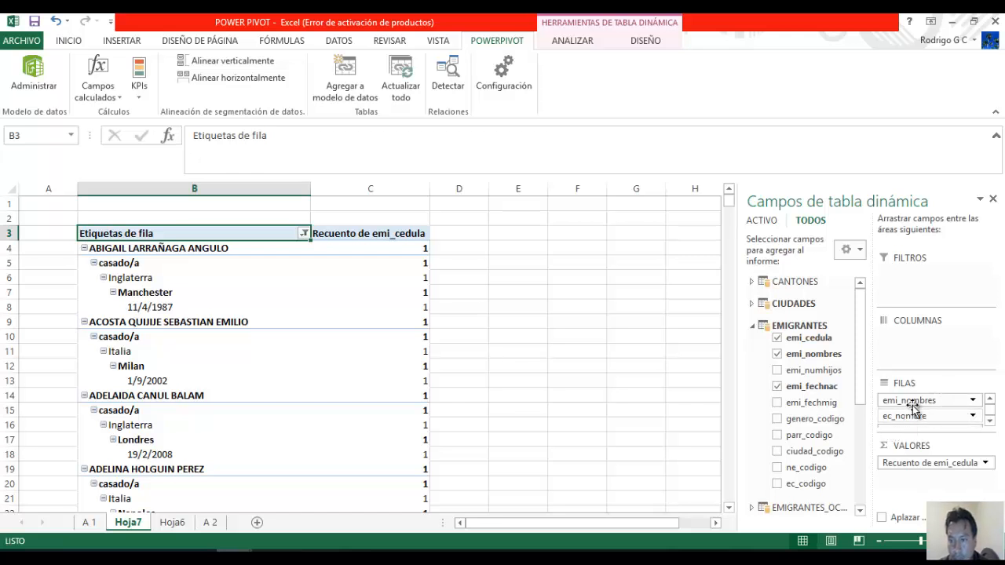
{"action": "left_click", "coordinate": [972, 402]}
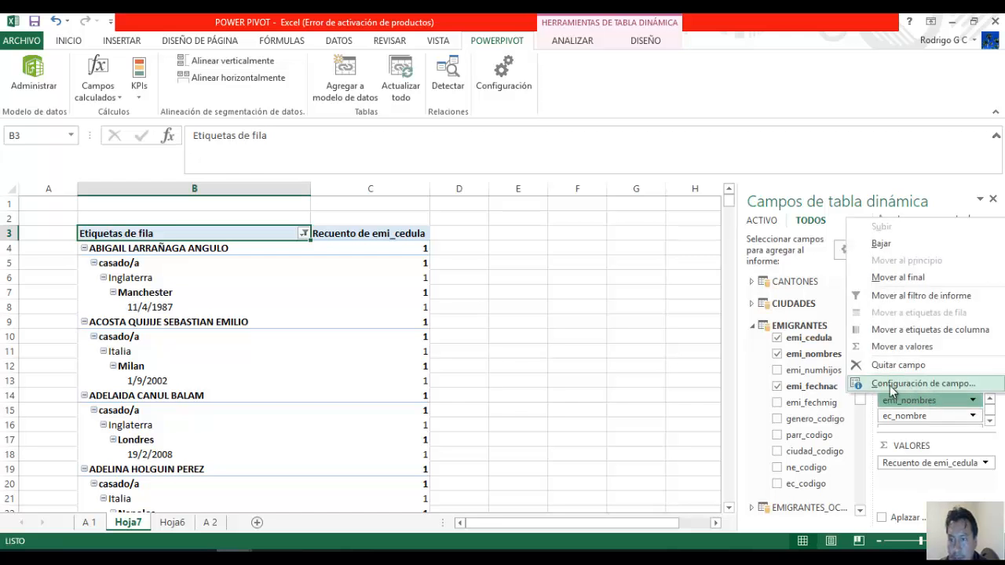
{"action": "left_click", "coordinate": [919, 385]}
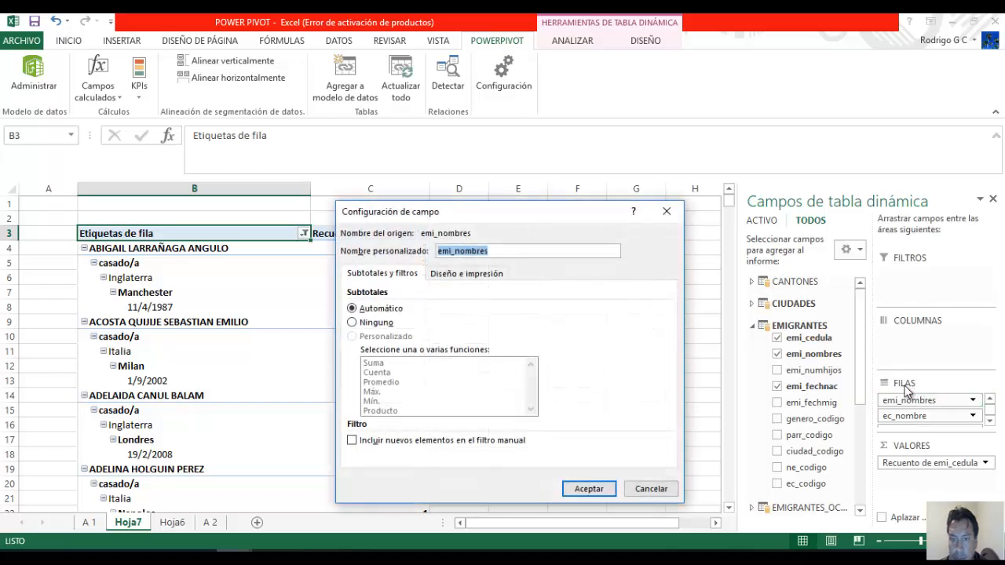
{"action": "left_click", "coordinate": [366, 325]}
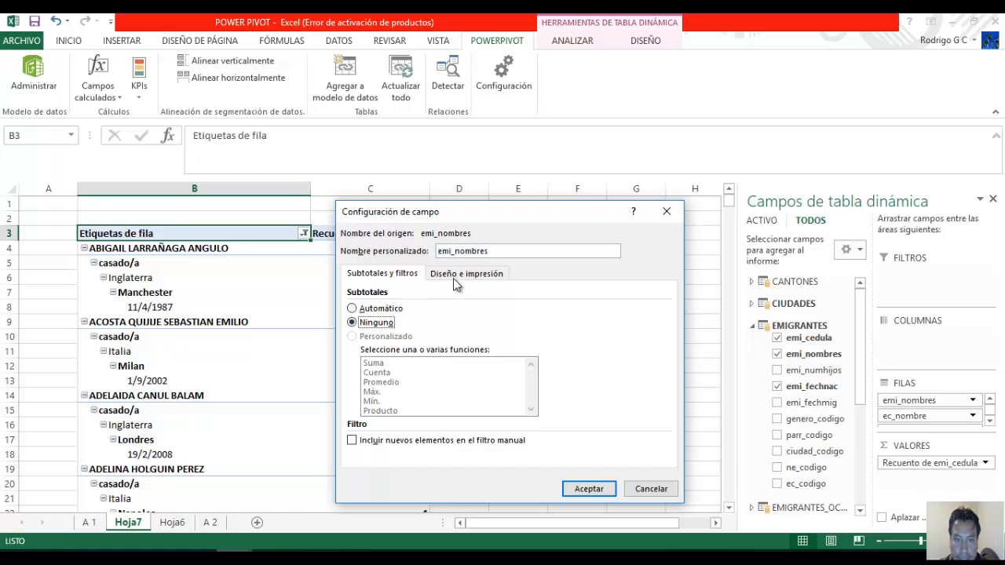
{"action": "left_click", "coordinate": [482, 275]}
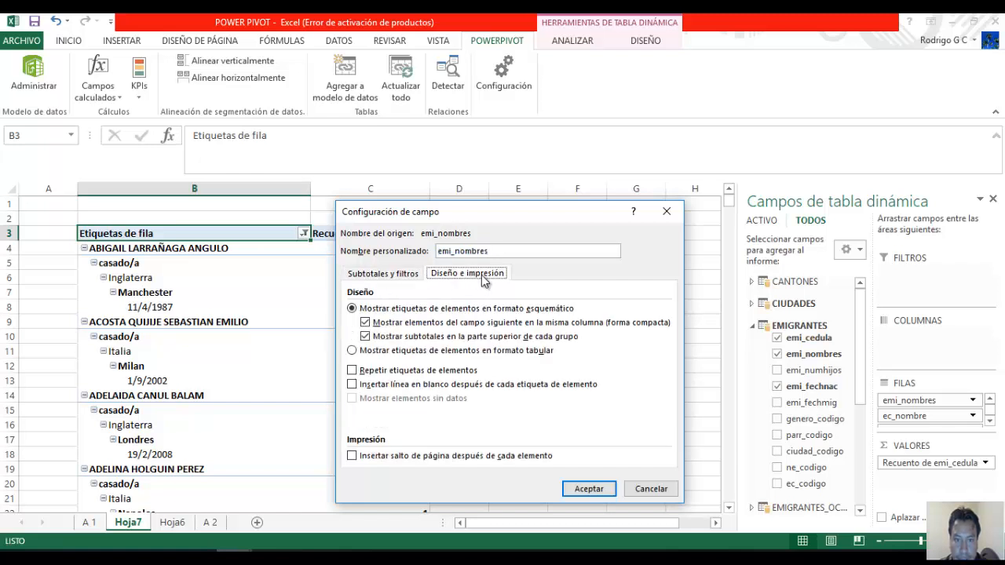
{"action": "left_click", "coordinate": [367, 352]}
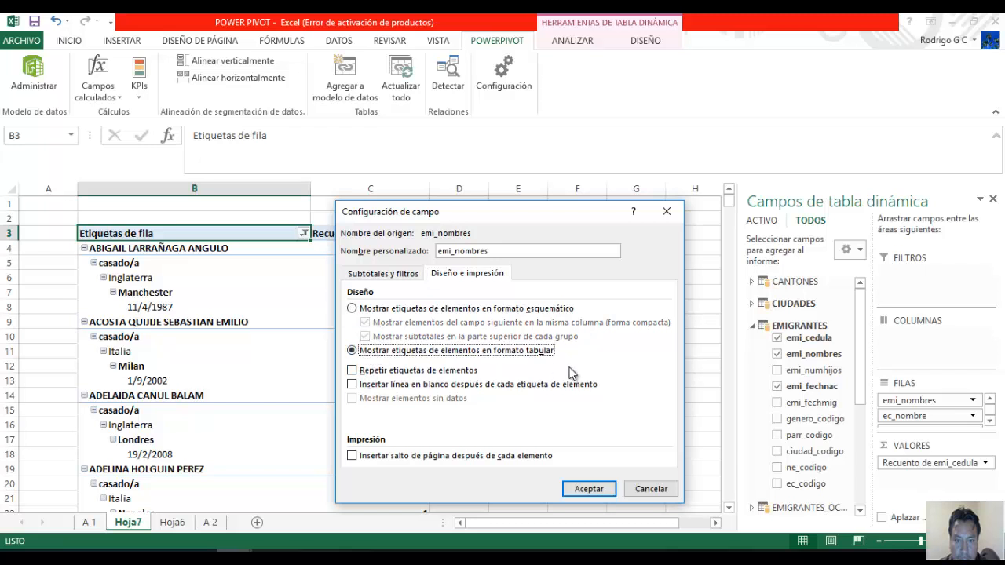
{"action": "left_click", "coordinate": [595, 487]}
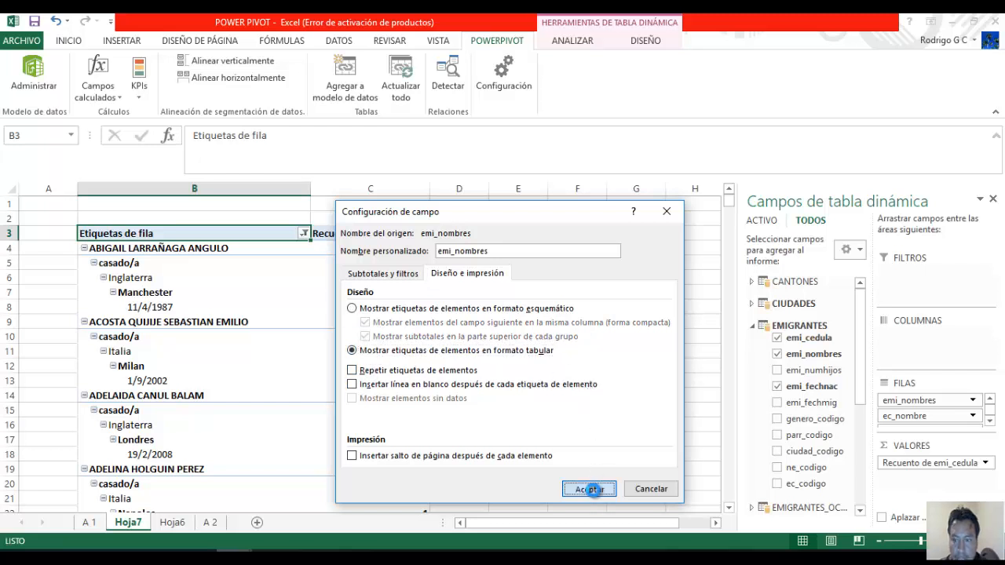
Configure the ec_nombre row field with no subtotals (Ninguno) and item labels shown in tabular format
{"action": "left_click", "coordinate": [973, 417]}
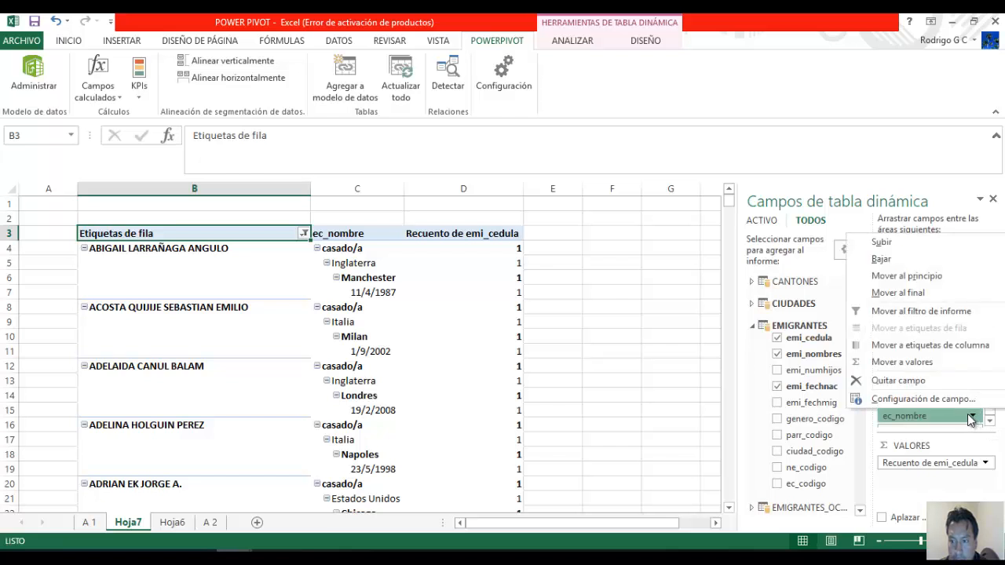
{"action": "left_click", "coordinate": [923, 399]}
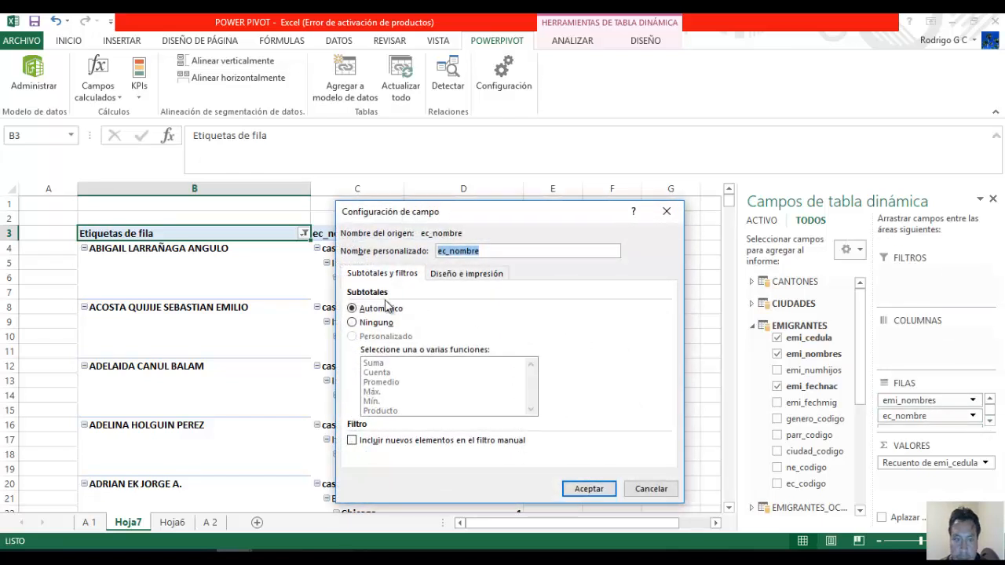
{"action": "left_click", "coordinate": [372, 322]}
{"action": "left_click", "coordinate": [444, 275]}
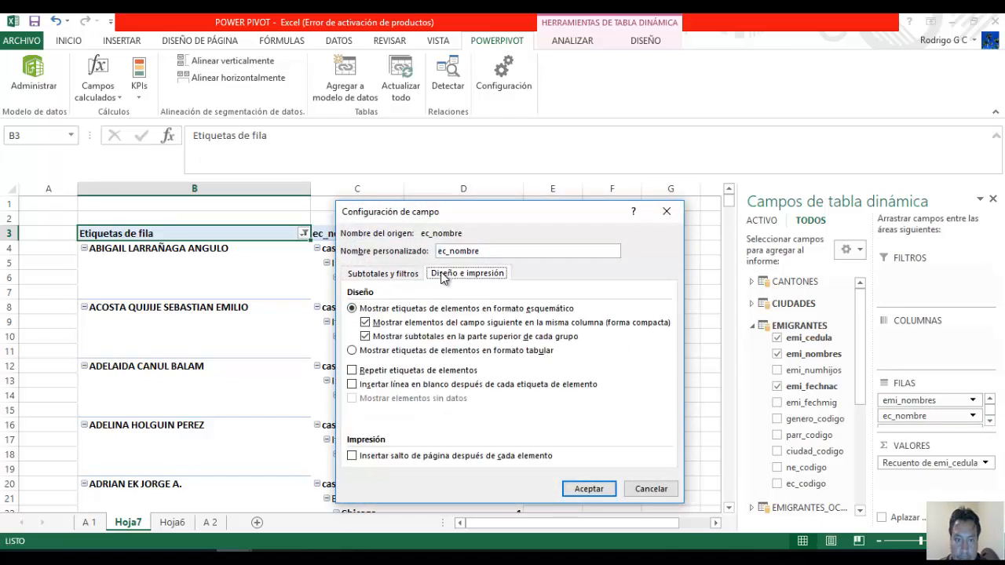
{"action": "left_click", "coordinate": [397, 353]}
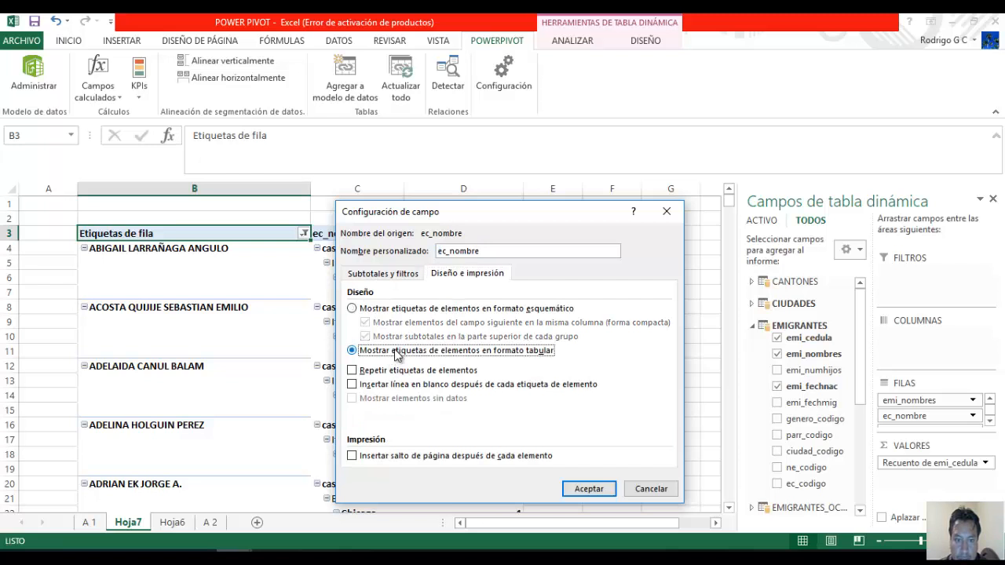
{"action": "left_click", "coordinate": [596, 488]}
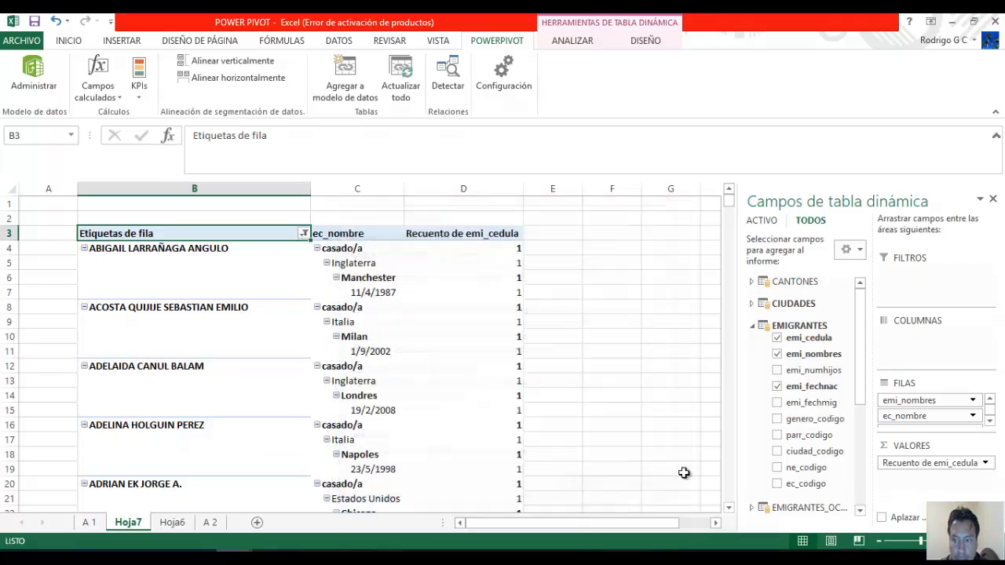
Configure the pais_nombres row field with no subtotals (Ninguno) and item labels shown in tabular format
{"action": "left_click", "coordinate": [991, 422]}
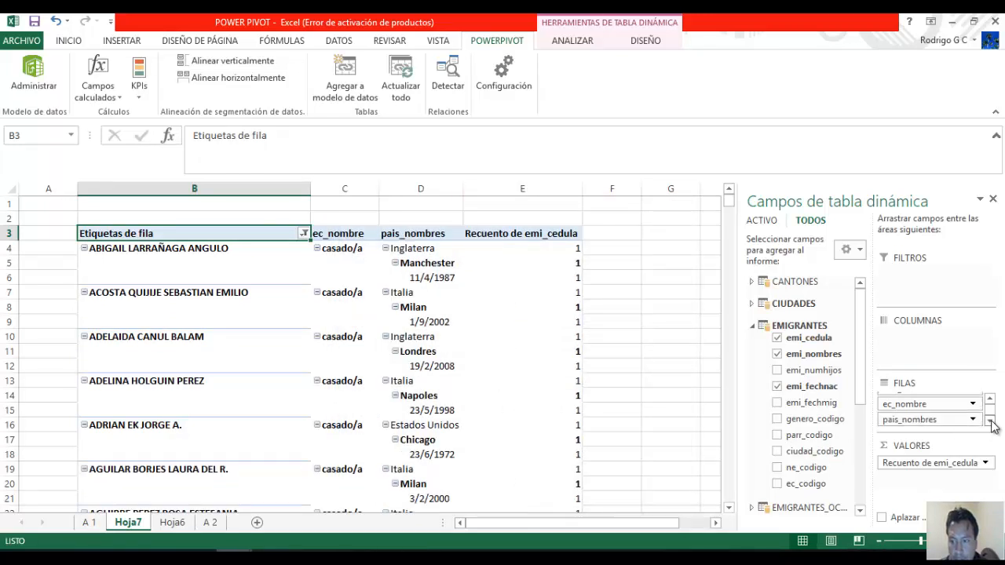
{"action": "left_click", "coordinate": [934, 420]}
{"action": "left_click", "coordinate": [902, 401]}
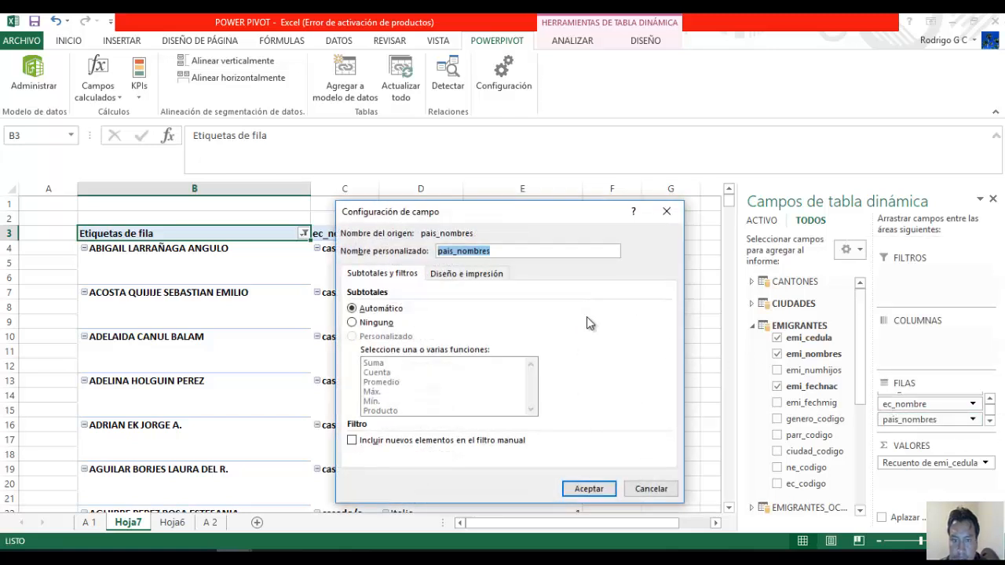
{"action": "left_click", "coordinate": [374, 322]}
{"action": "left_click", "coordinate": [466, 273]}
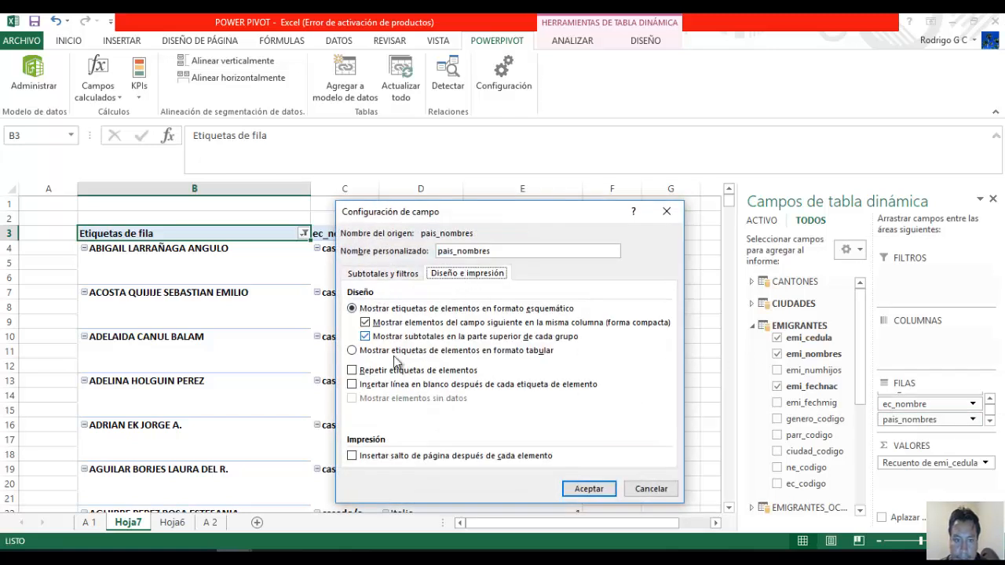
{"action": "left_click", "coordinate": [397, 351]}
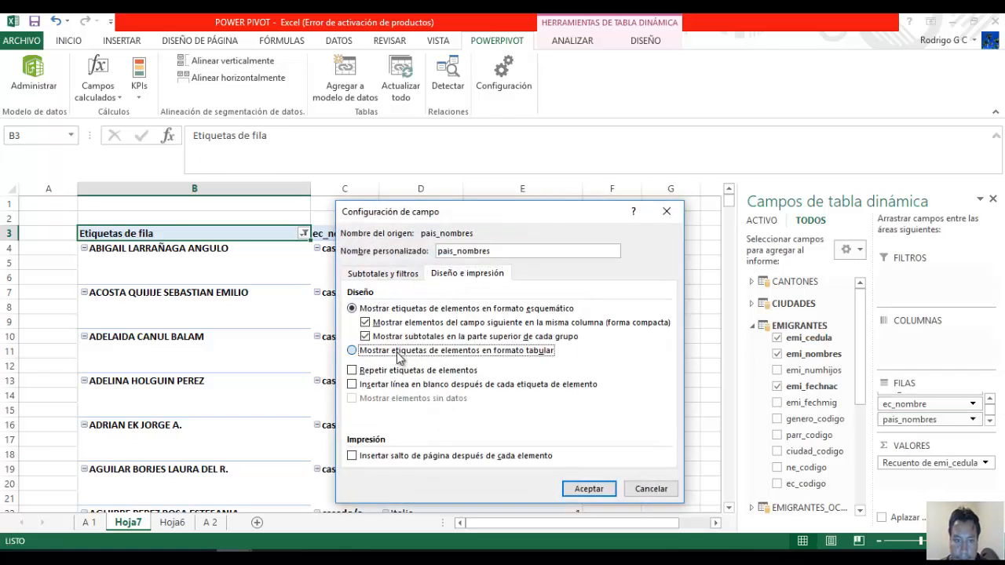
{"action": "left_click", "coordinate": [588, 489]}
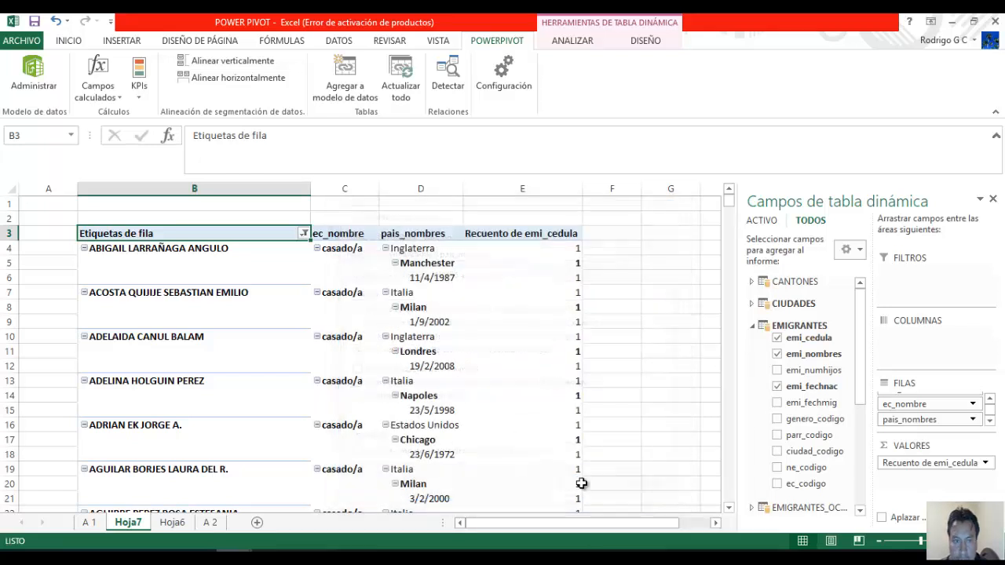
Configure the ciudad_nombre row field with no subtotals (Ninguno) and item labels shown in tabular format
{"action": "left_click", "coordinate": [989, 422]}
{"action": "left_click", "coordinate": [988, 422]}
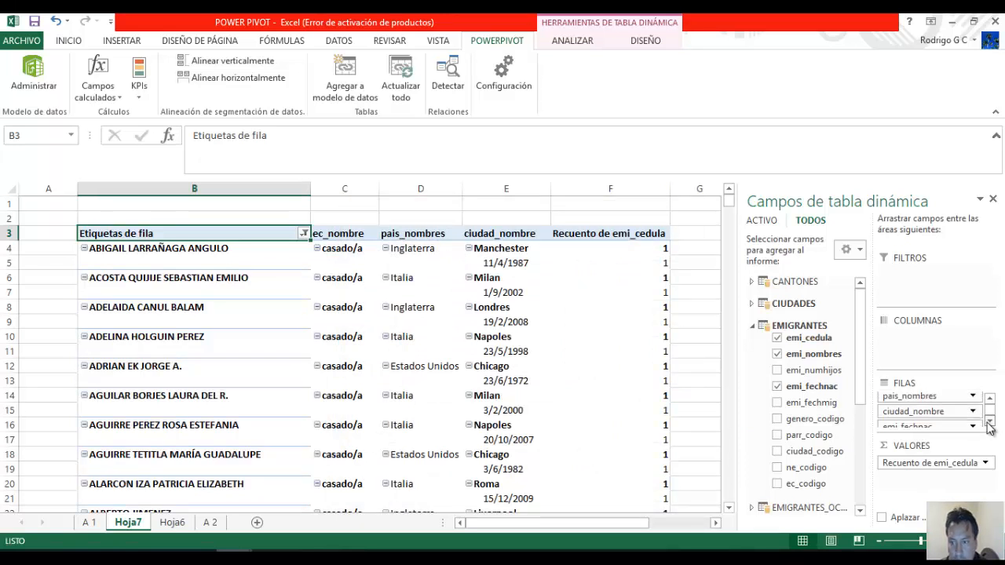
{"action": "left_click", "coordinate": [941, 420]}
{"action": "left_click", "coordinate": [901, 394]}
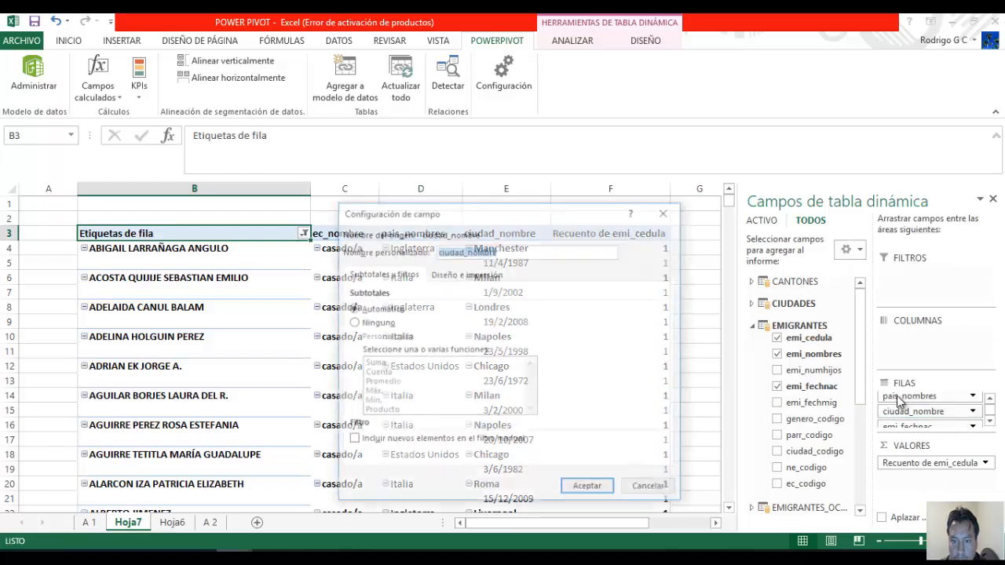
{"action": "left_click", "coordinate": [384, 322]}
{"action": "left_click", "coordinate": [466, 278]}
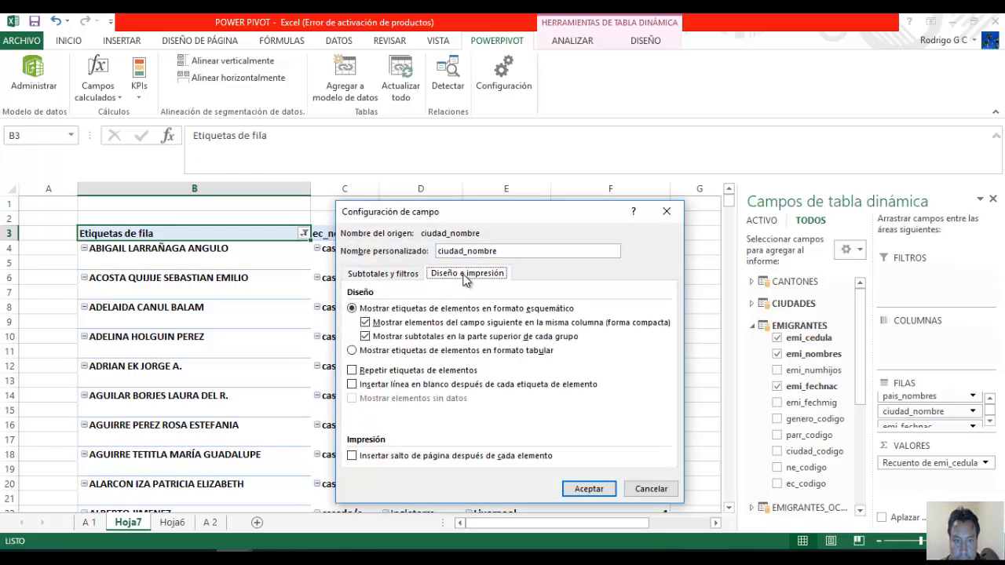
{"action": "left_click", "coordinate": [403, 353]}
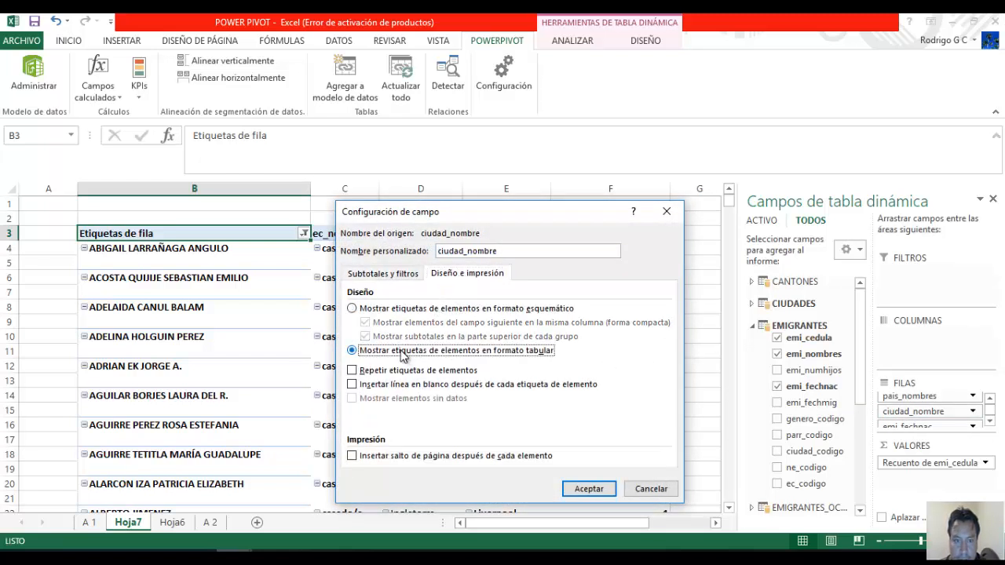
{"action": "left_click", "coordinate": [595, 485]}
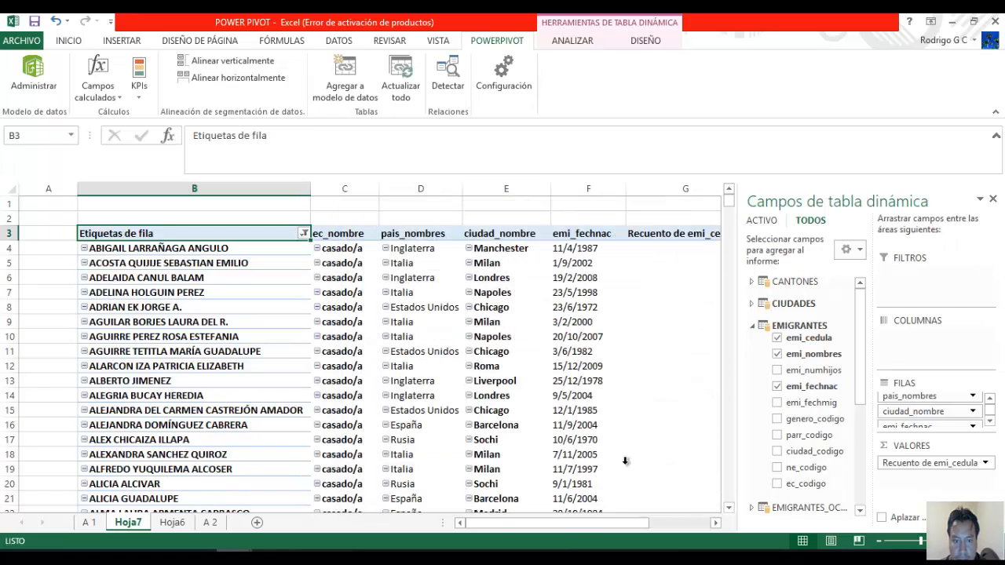
Examine the married emigrants report down to its grand total, compare it with the casado/a bar in the Hoja6 chart, and return to Hoja7
{"action": "left_click", "coordinate": [990, 421]}
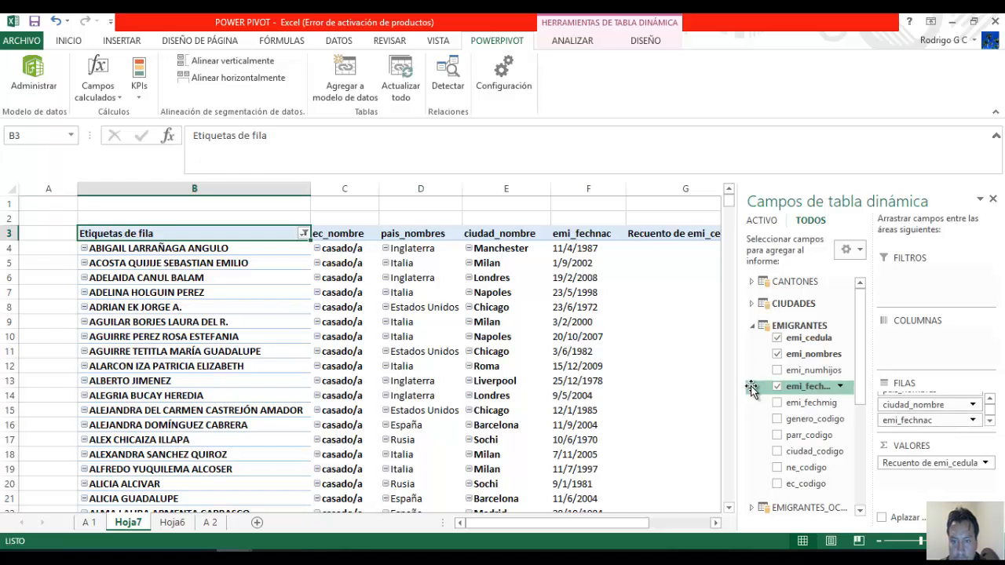
{"action": "left_click", "coordinate": [675, 377]}
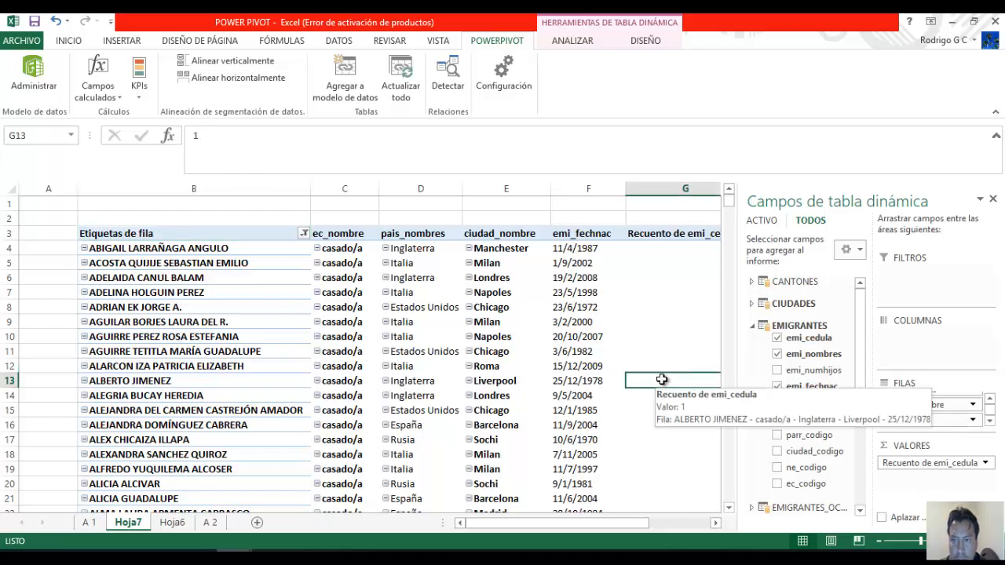
{"action": "scroll", "coordinate": [613, 343], "scroll_direction": "down", "scroll_amount": 13}
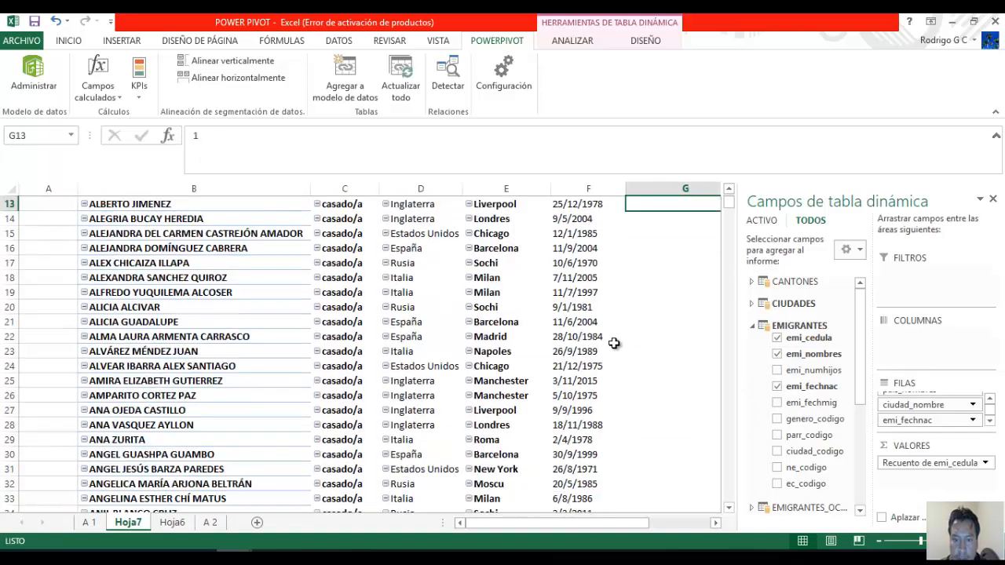
{"action": "scroll", "coordinate": [618, 340], "scroll_direction": "down", "scroll_amount": 20}
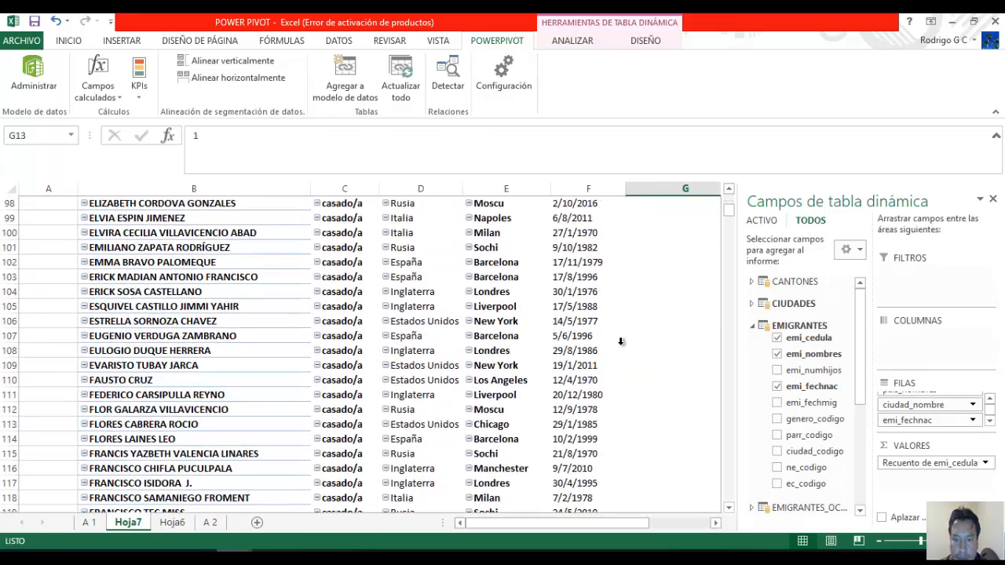
{"action": "scroll", "coordinate": [621, 342], "scroll_direction": "down", "scroll_amount": 14}
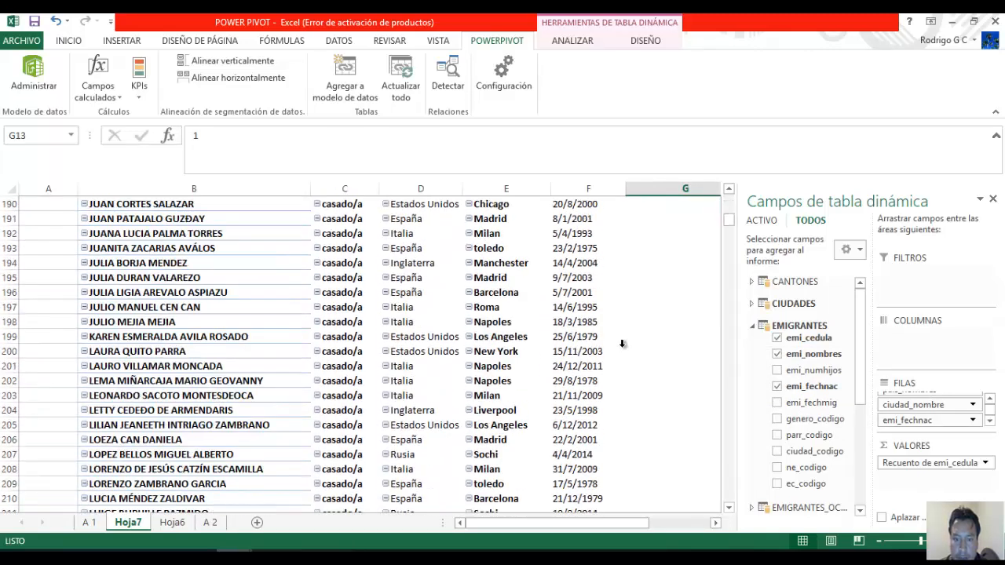
{"action": "scroll", "coordinate": [336, 337], "scroll_direction": "down", "scroll_amount": 13}
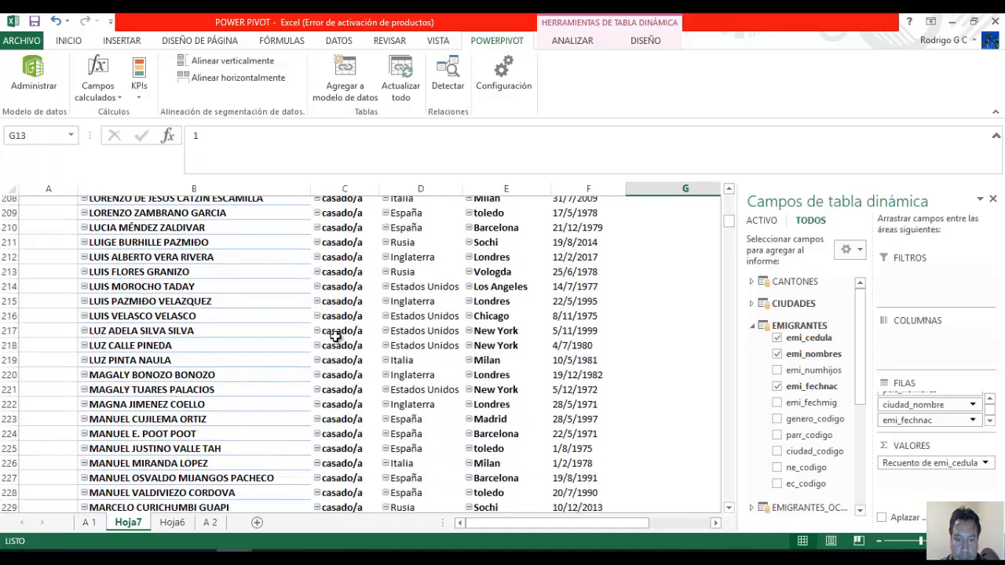
{"action": "scroll", "coordinate": [336, 336], "scroll_direction": "down", "scroll_amount": 18}
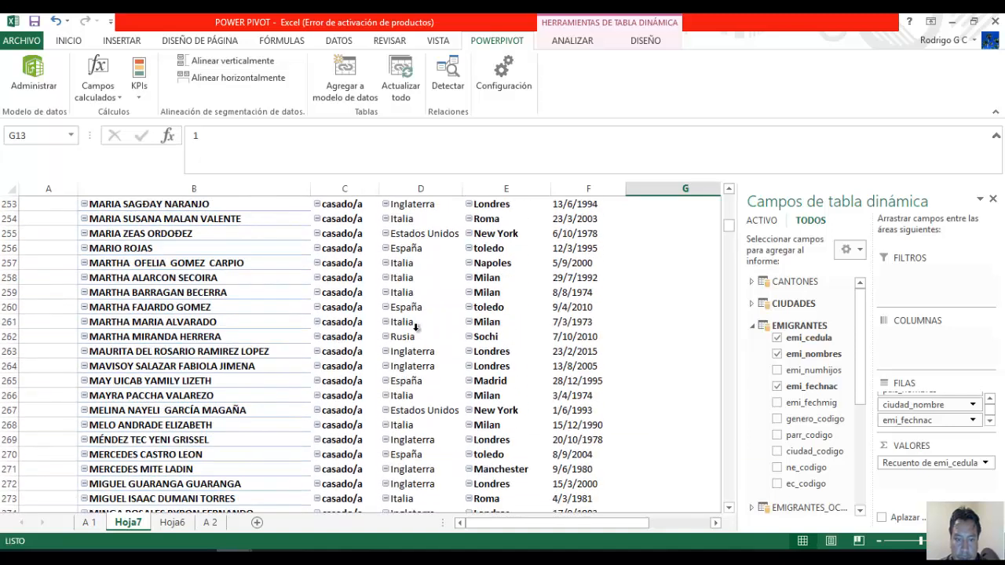
{"action": "scroll", "coordinate": [418, 328], "scroll_direction": "down", "scroll_amount": 20}
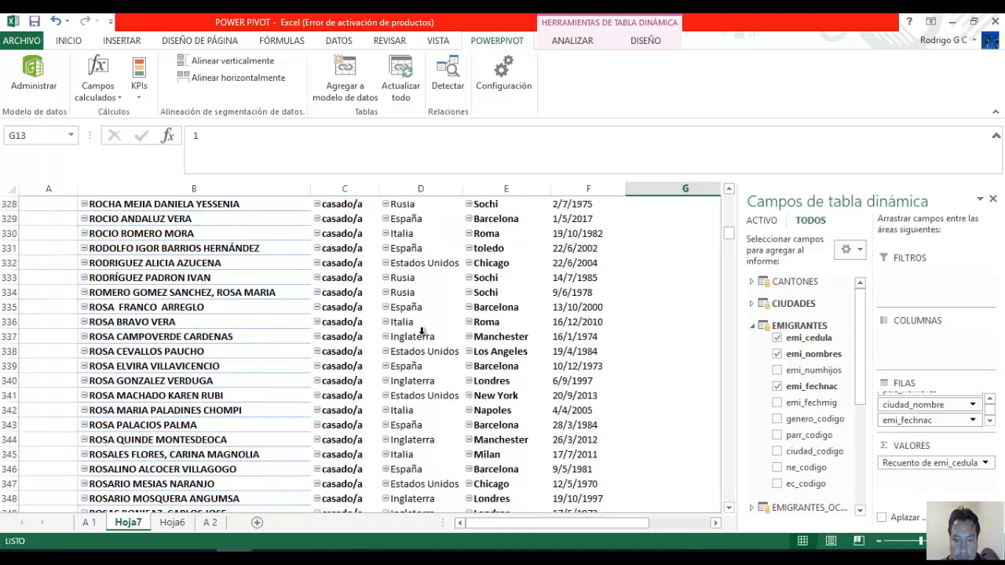
{"action": "scroll", "coordinate": [424, 337], "scroll_direction": "down", "scroll_amount": 13}
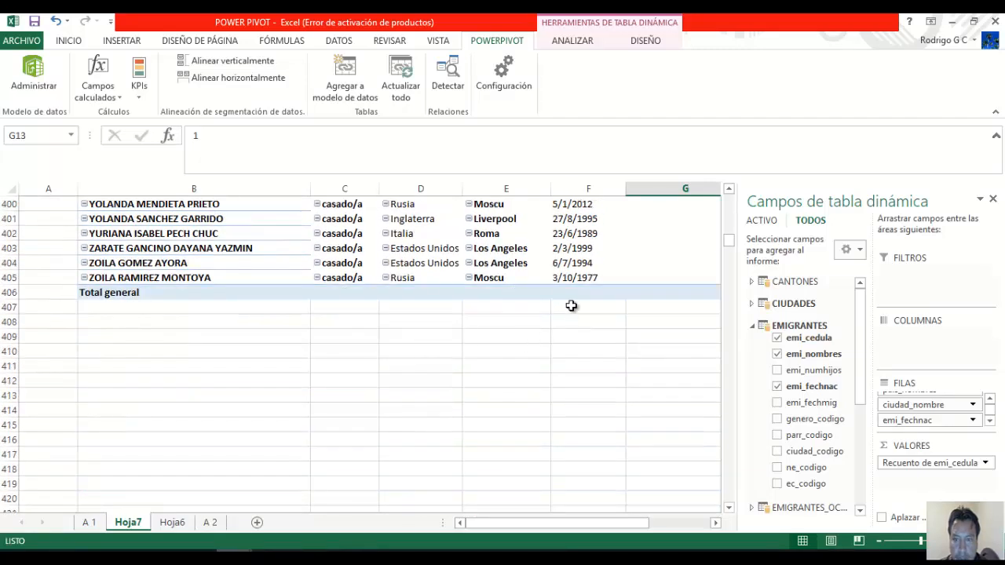
{"action": "left_click", "coordinate": [571, 306]}
{"action": "scroll", "coordinate": [654, 362], "scroll_direction": "up", "scroll_amount": 9}
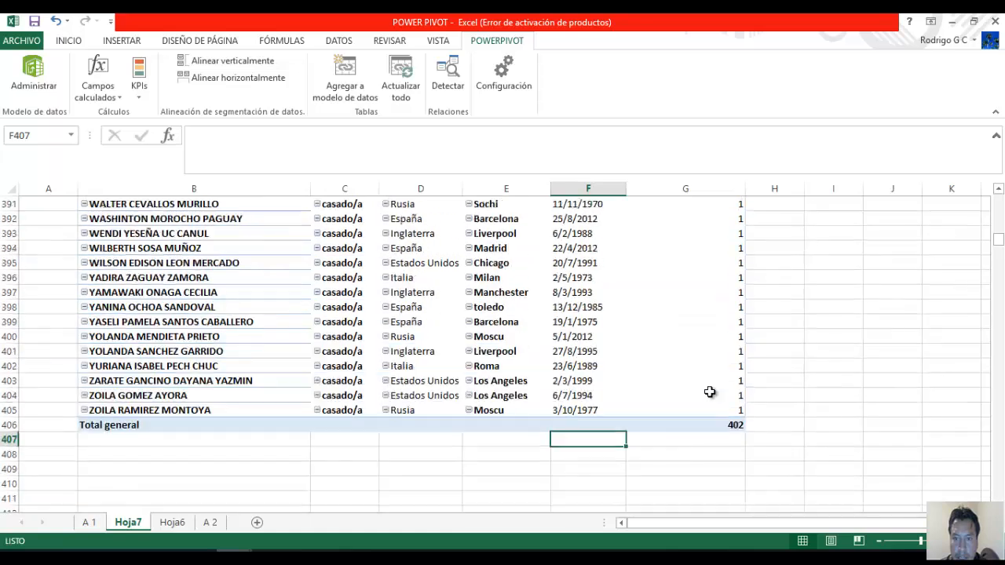
{"action": "scroll", "coordinate": [586, 369], "scroll_direction": "down", "scroll_amount": 6}
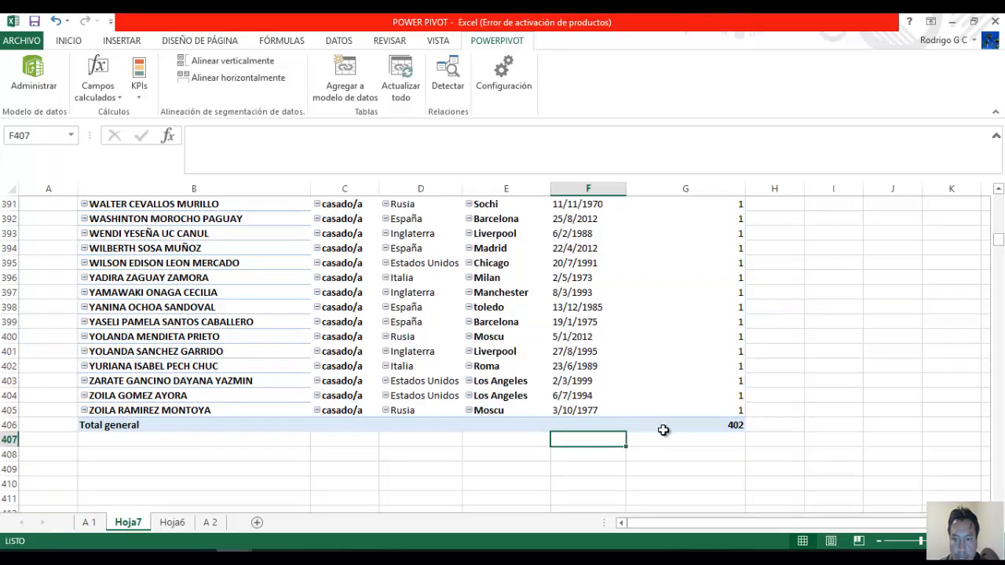
{"action": "mouse_move", "coordinate": [730, 423]}
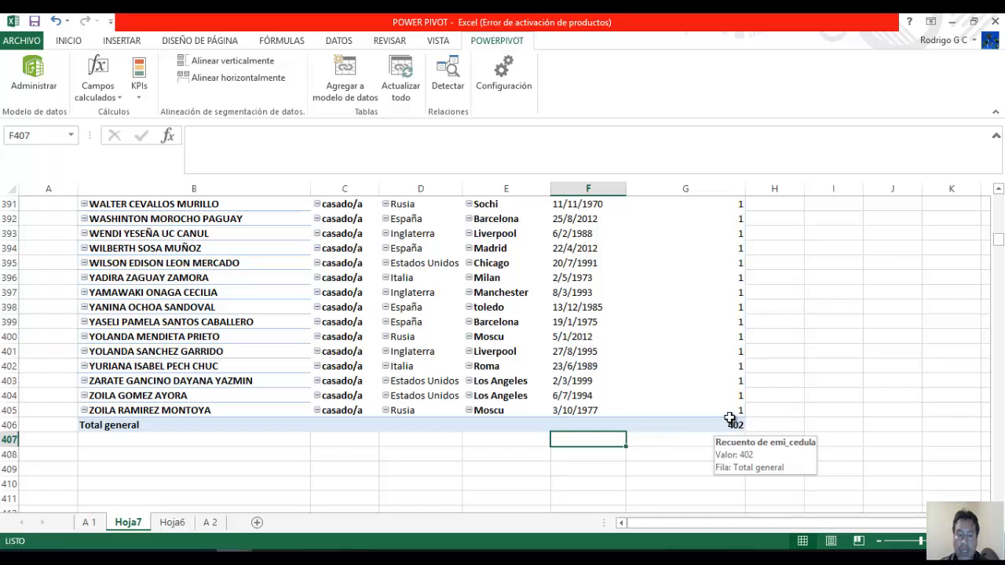
{"action": "scroll", "coordinate": [545, 431], "scroll_direction": "up", "scroll_amount": 3}
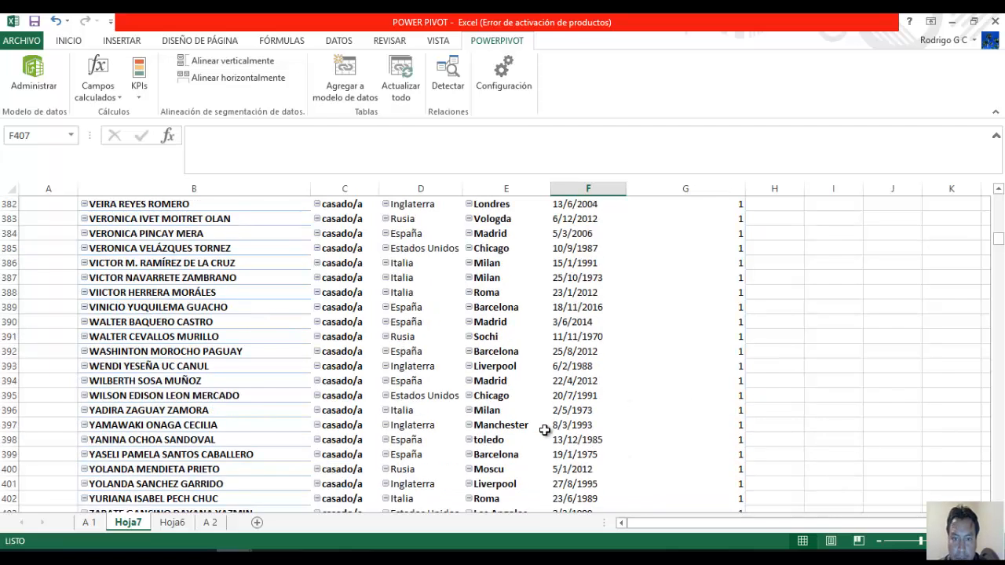
{"action": "scroll", "coordinate": [545, 430], "scroll_direction": "up", "scroll_amount": 1}
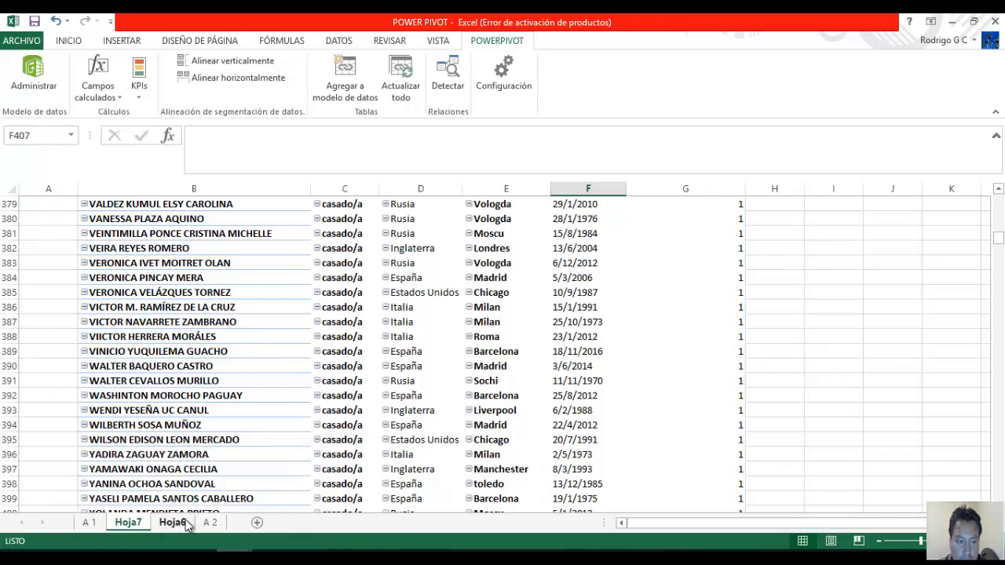
{"action": "left_click", "coordinate": [173, 522]}
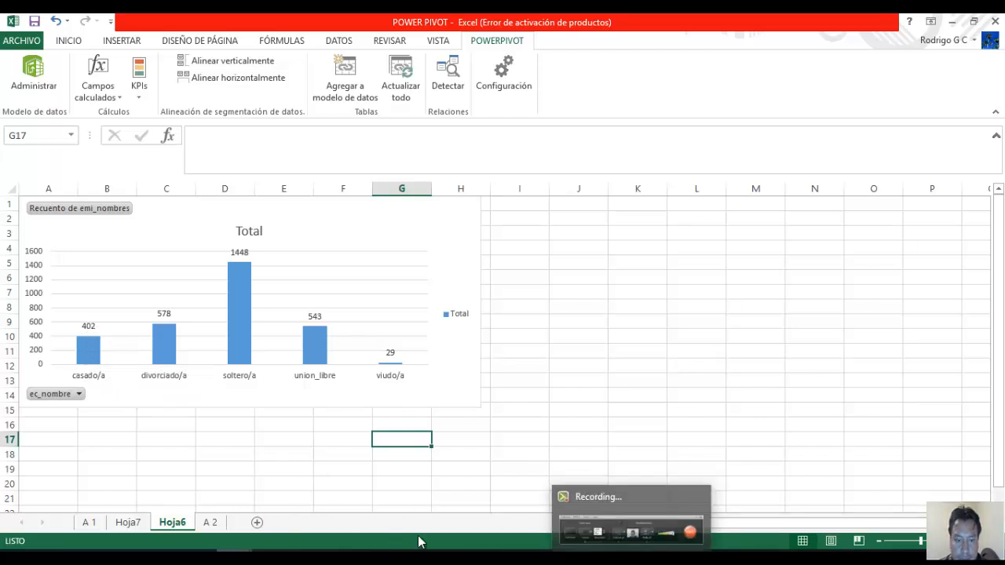
{"action": "left_click", "coordinate": [128, 522]}
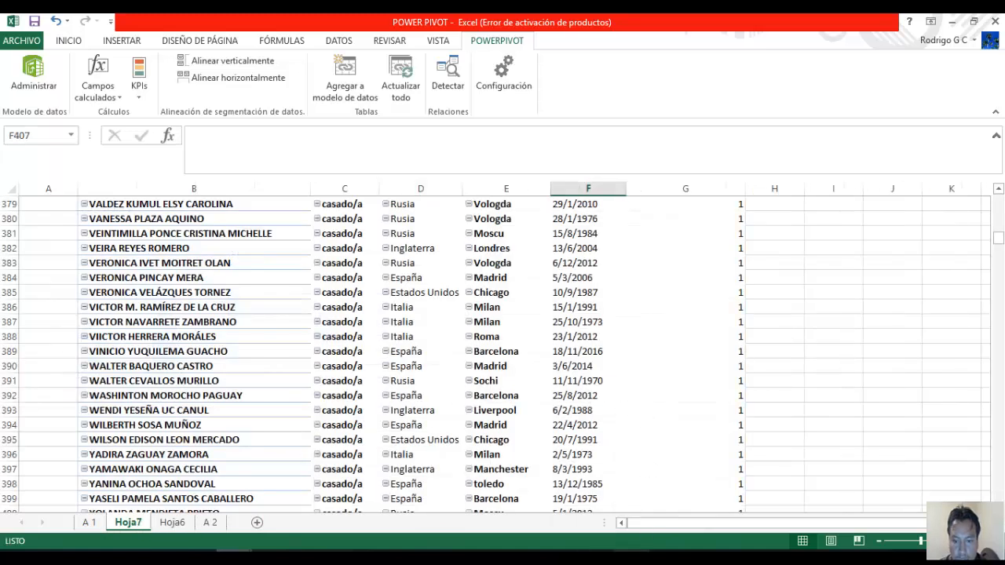
{"action": "left_click", "coordinate": [631, 558]}
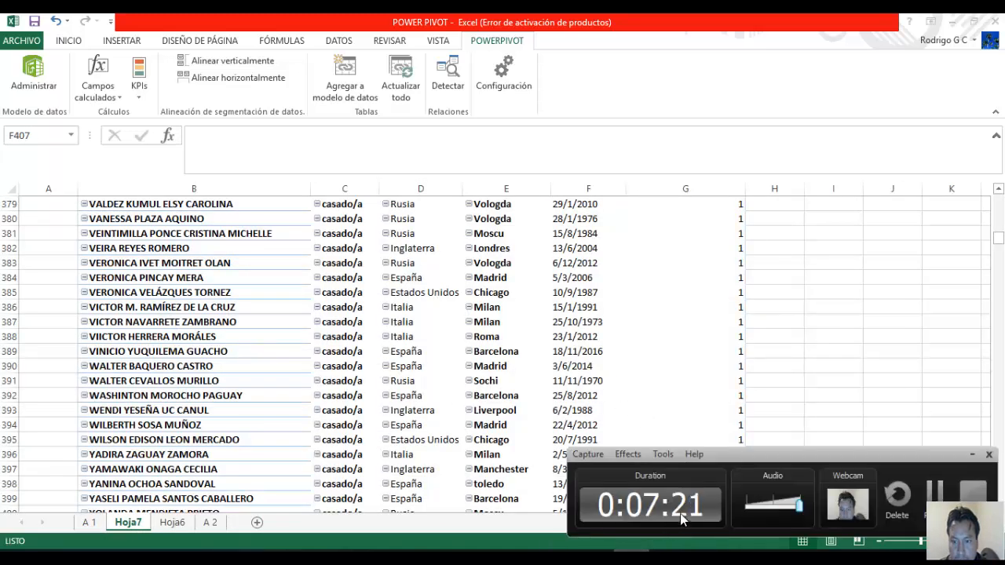